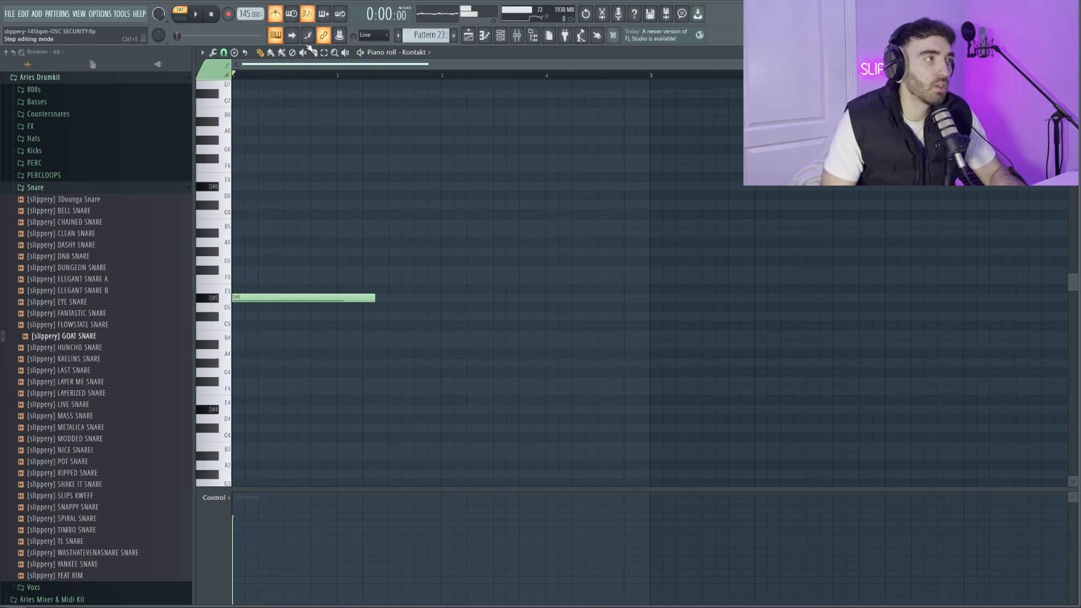
# - Draw a descending-and-rising continuation after the opening D#5 note: C#5 up to bar 3, B4 on bar 3 and C#5 on bar 4
pyautogui.click(376, 317)
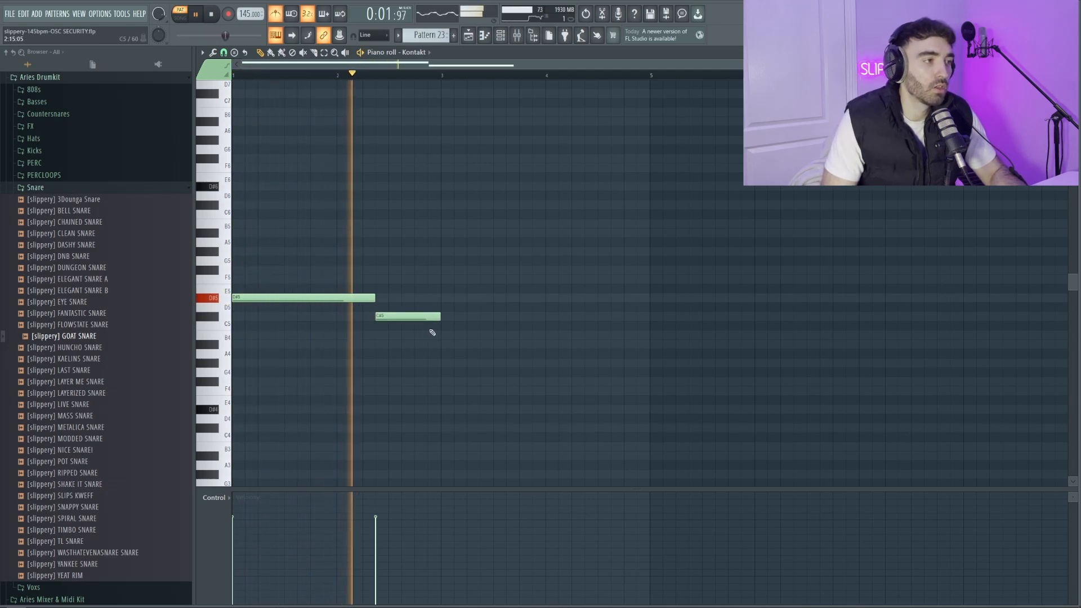
pyautogui.click(460, 336)
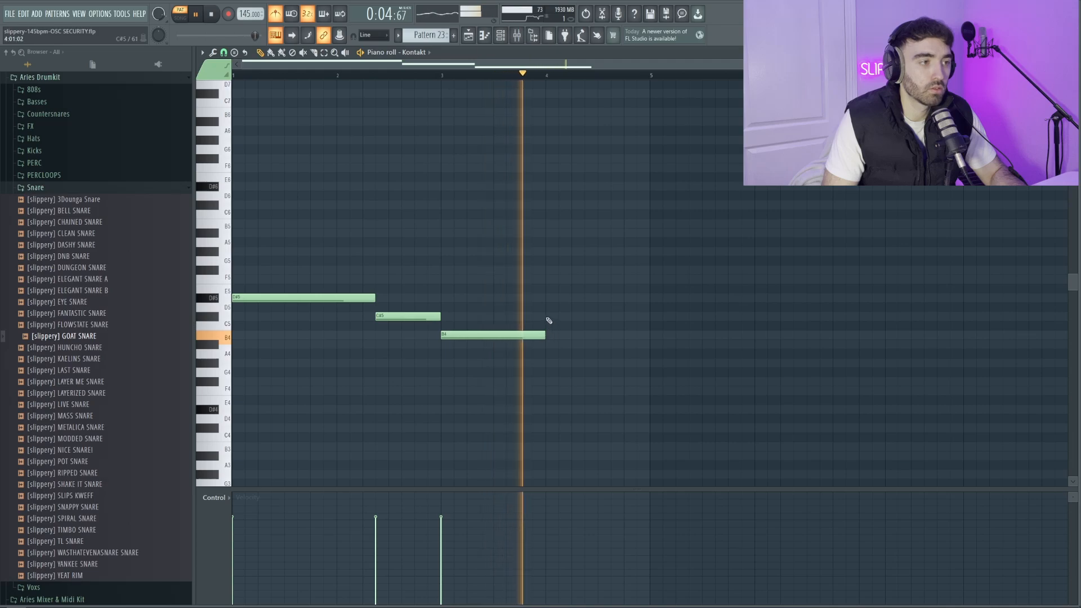
pyautogui.click(550, 317)
# - Duplicate the whole four-bar melody into bars 5 to 8 and deselect the notes
pyautogui.hotkey('ctrl', 'a')
pyautogui.hotkey('ctrl', 'b')
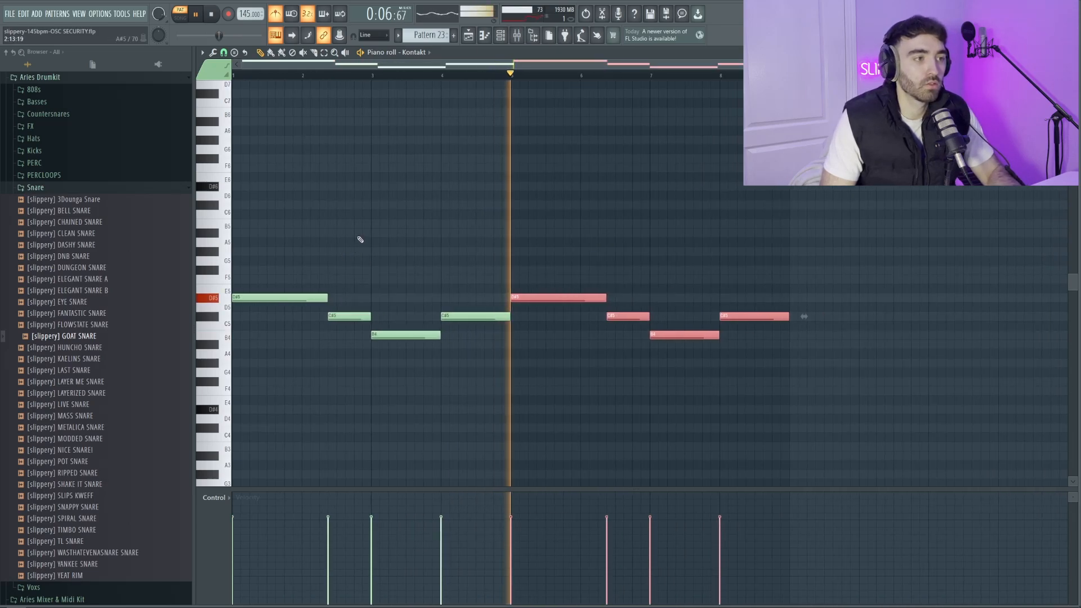
pyautogui.hotkey('ctrl', 'd')
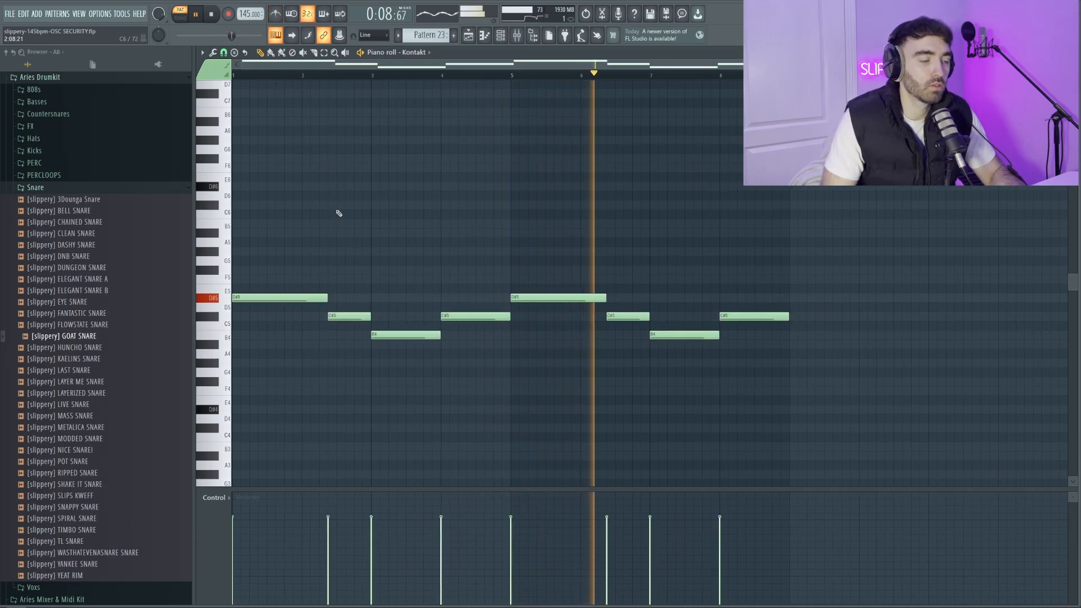
# - Draw an upper layer of A#5, B5, B5 and A#5 over the first four bars, matching the lower notes' lengths
pyautogui.click(256, 232)
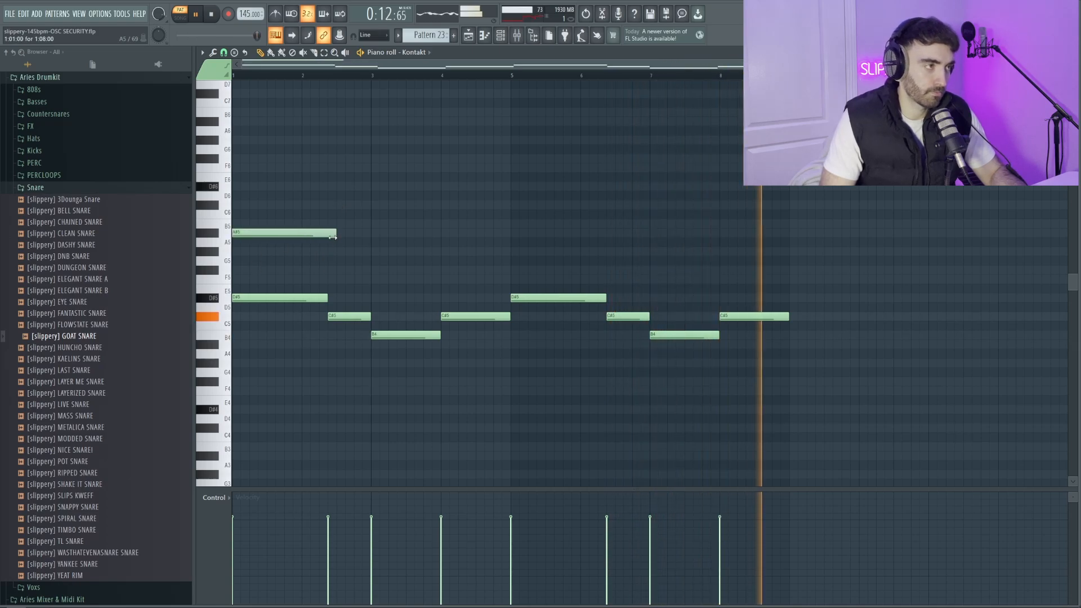
pyautogui.moveTo(332, 237)
pyautogui.mouseDown()
pyautogui.moveTo(321, 239)
pyautogui.moveTo(327, 232)
pyautogui.mouseUp()
pyautogui.scroll(1, 326, 232)
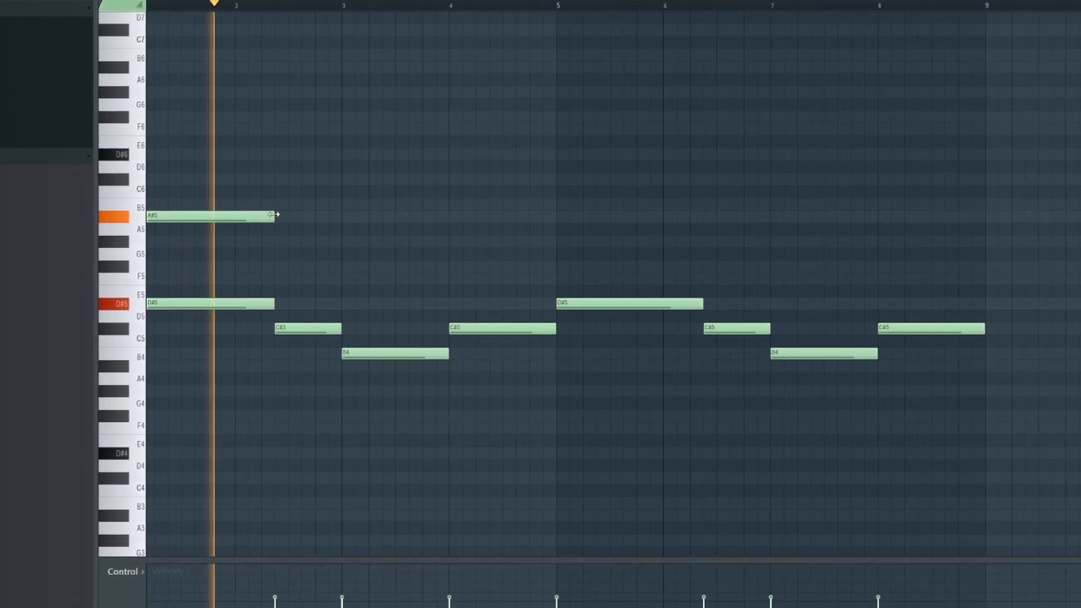
pyautogui.click(279, 203)
pyautogui.moveTo(414, 204); pyautogui.dragTo(339, 203)
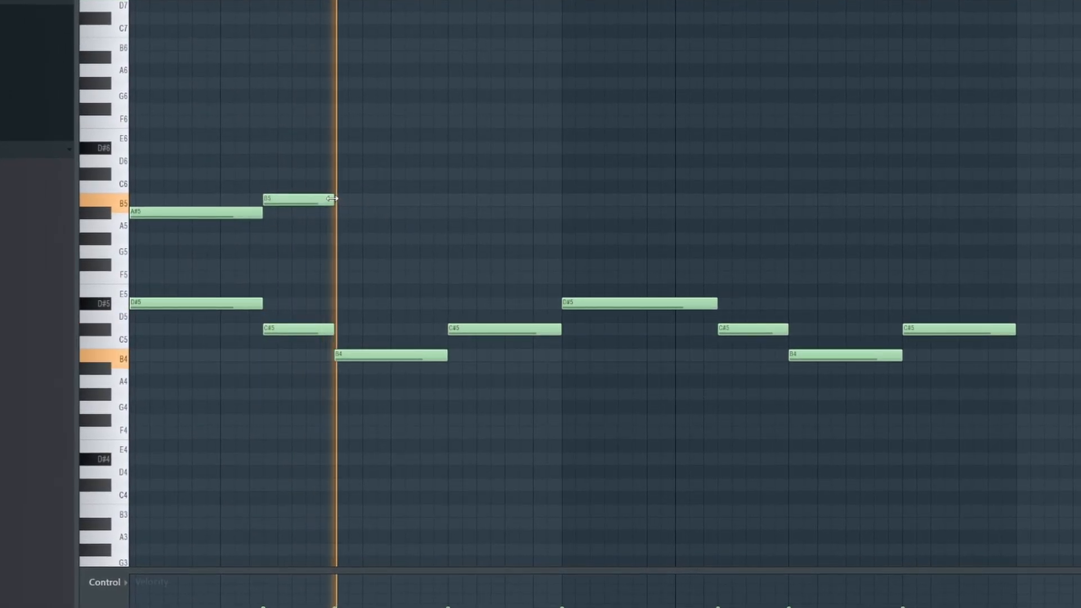
pyautogui.click(346, 203)
pyautogui.moveTo(406, 203); pyautogui.dragTo(442, 199)
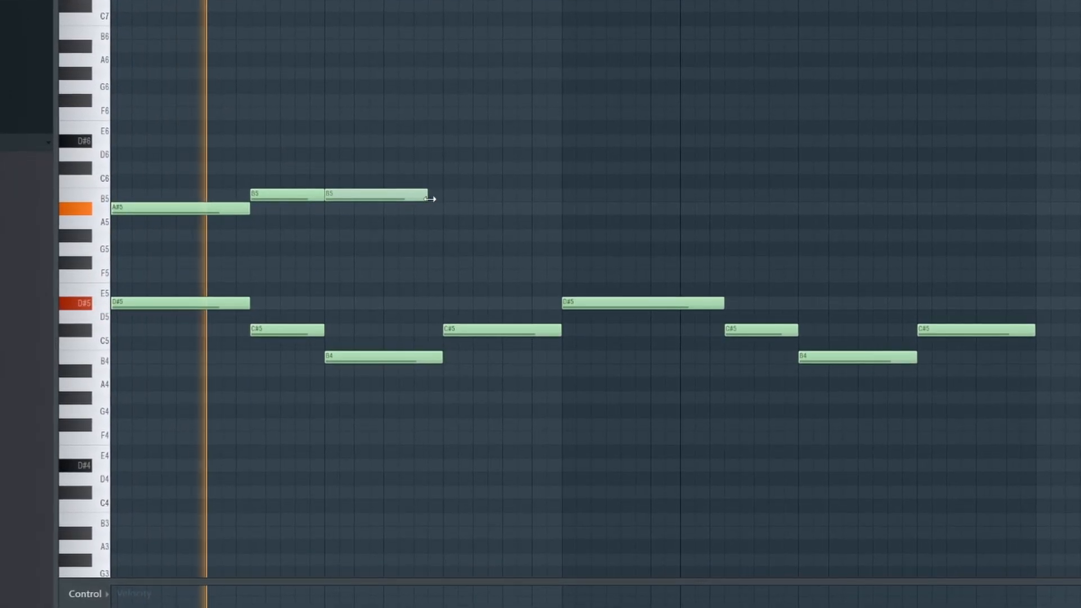
pyautogui.click(443, 209)
pyautogui.scroll(-1, 472, 180)
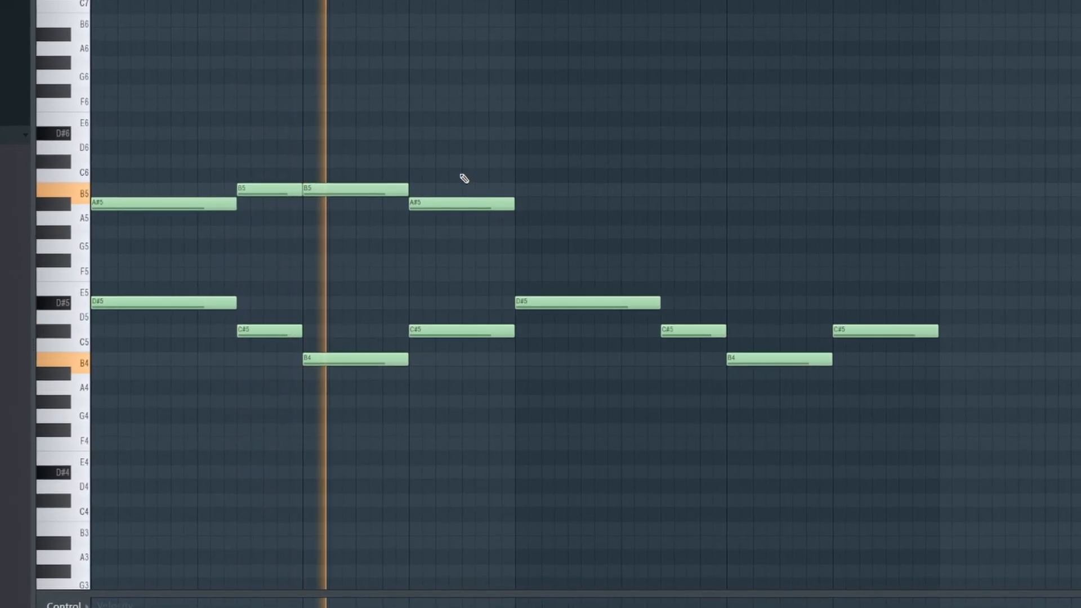
# - Duplicate the four upper-layer notes into bars 5 to 8 and deselect them
pyautogui.moveTo(584, 237); pyautogui.dragTo(41, 169)
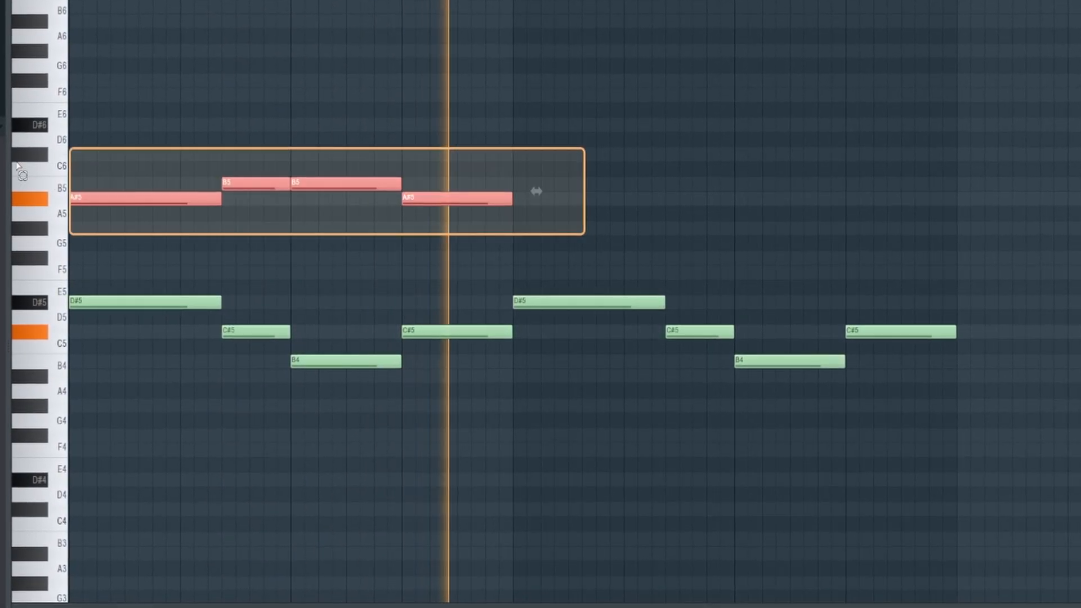
pyautogui.hotkey('ctrl', 'b')
pyautogui.hotkey('ctrl', 'd')
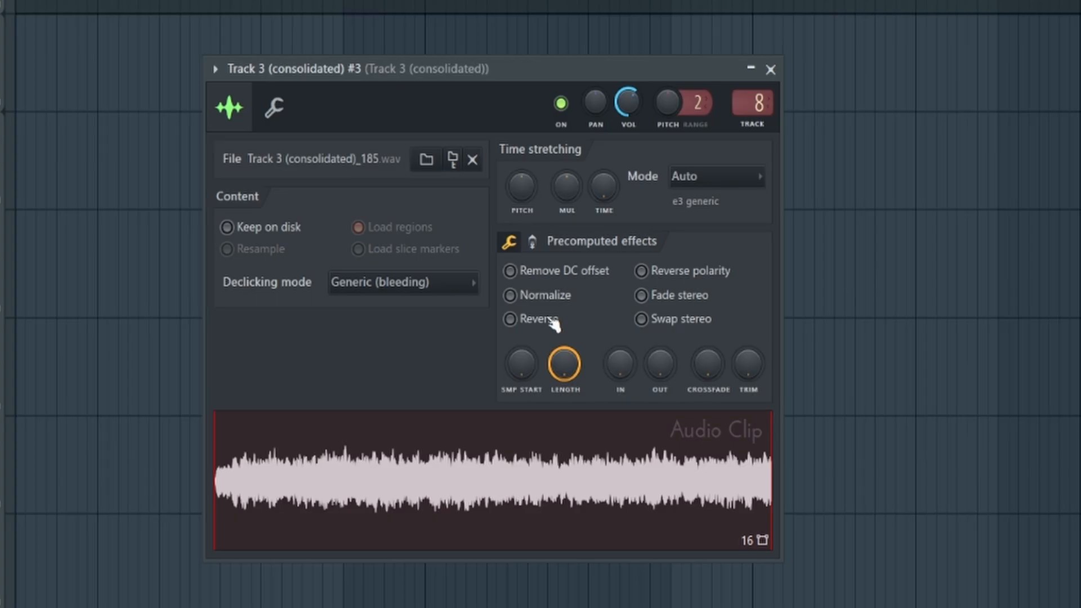
# - Reverse the Track 3 (consolidated) #3 audio clip, close its settings and play the arrangement
pyautogui.click(552, 321)
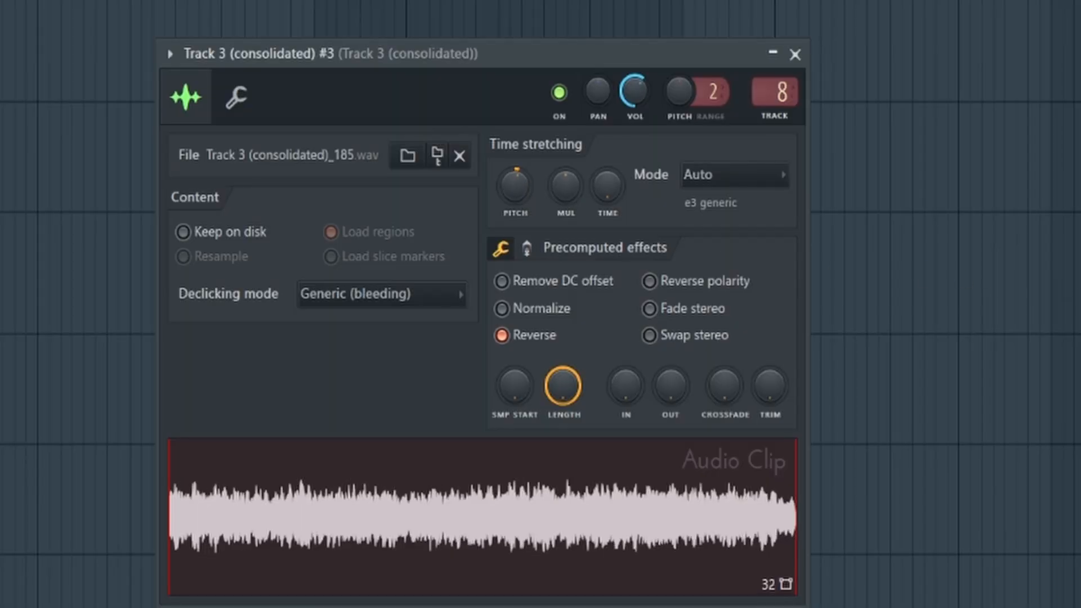
pyautogui.press('Escape')
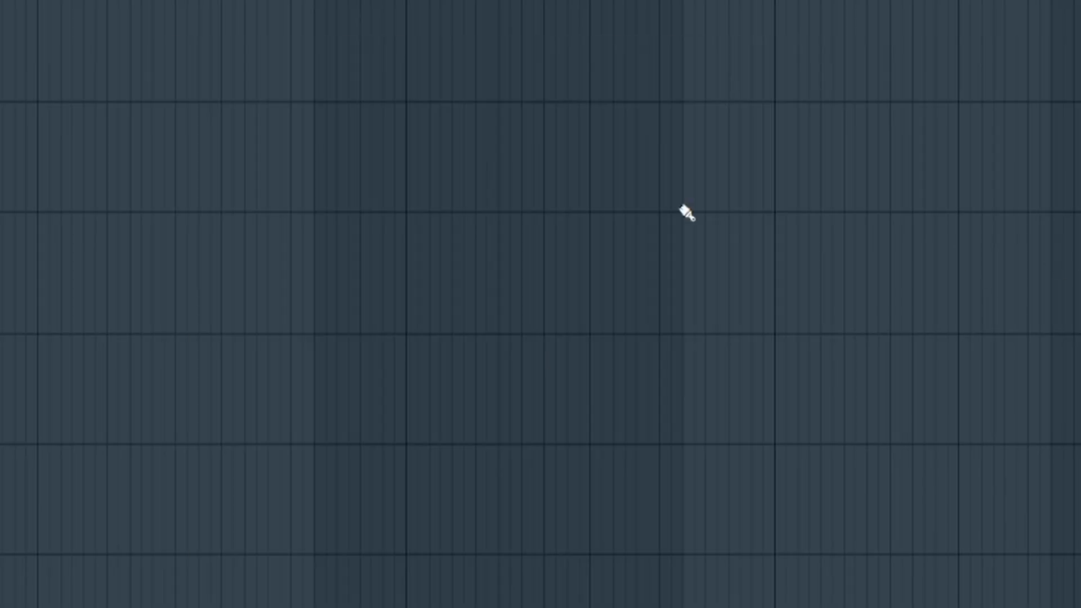
pyautogui.press('space')
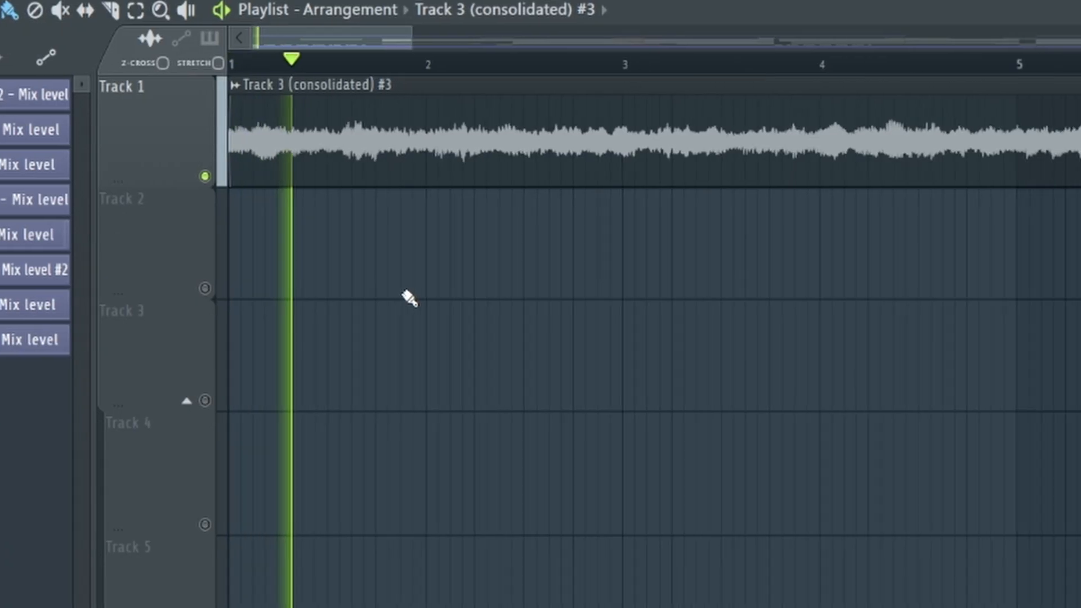
# - Slice the reversed audio clip on Track 1 into half-bar pieces in its opening bars
pyautogui.scroll(-3, 408, 297)
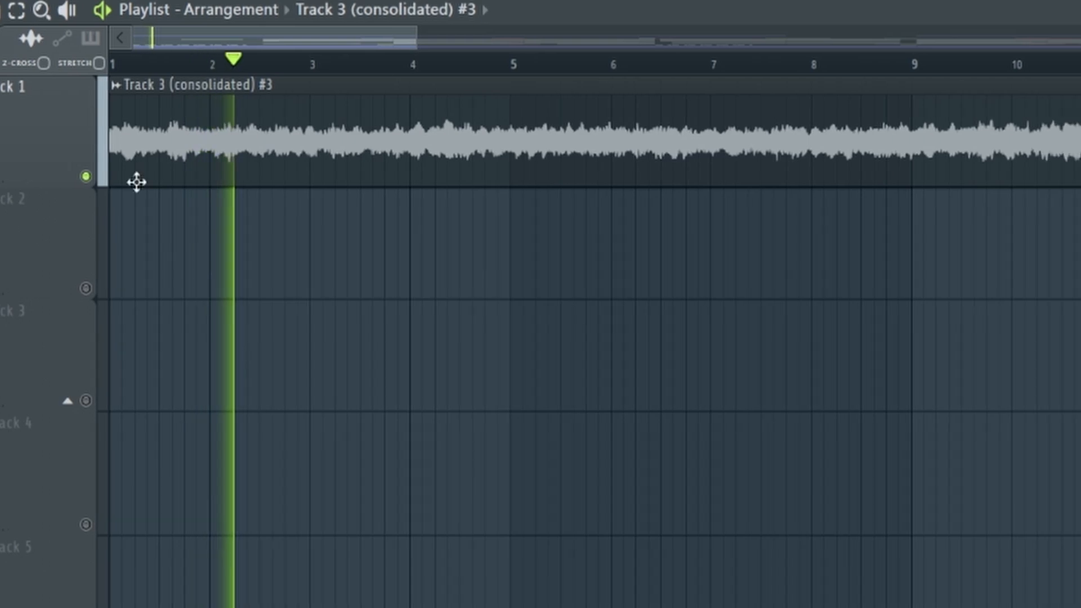
pyautogui.scroll(3, 174, 183)
pyautogui.scroll(2, 5, 192)
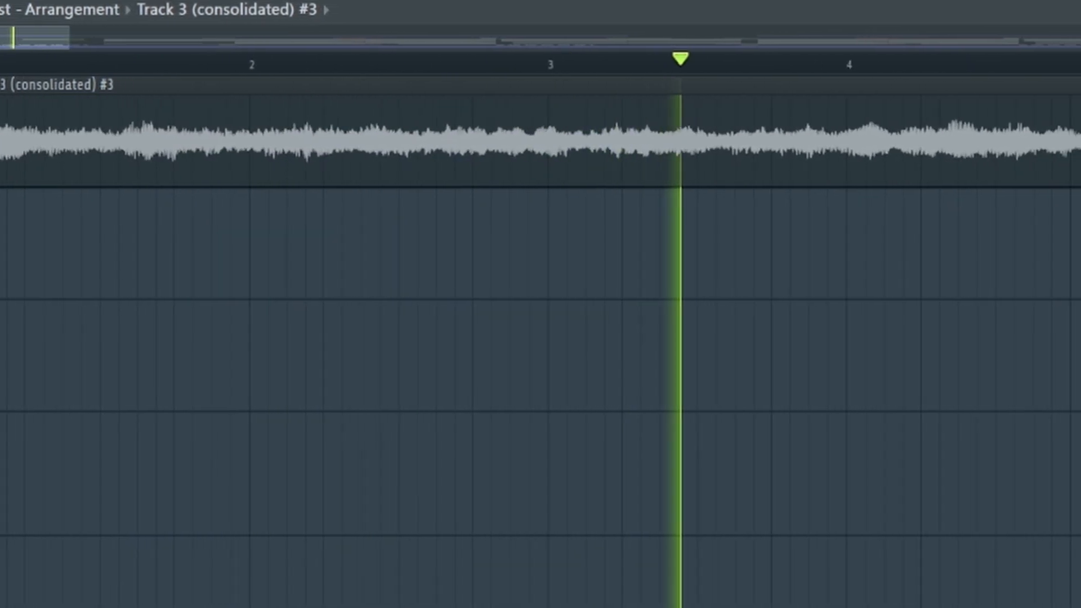
pyautogui.scroll(1, 5, 191)
pyautogui.moveTo(197, 198); pyautogui.dragTo(197, 102)
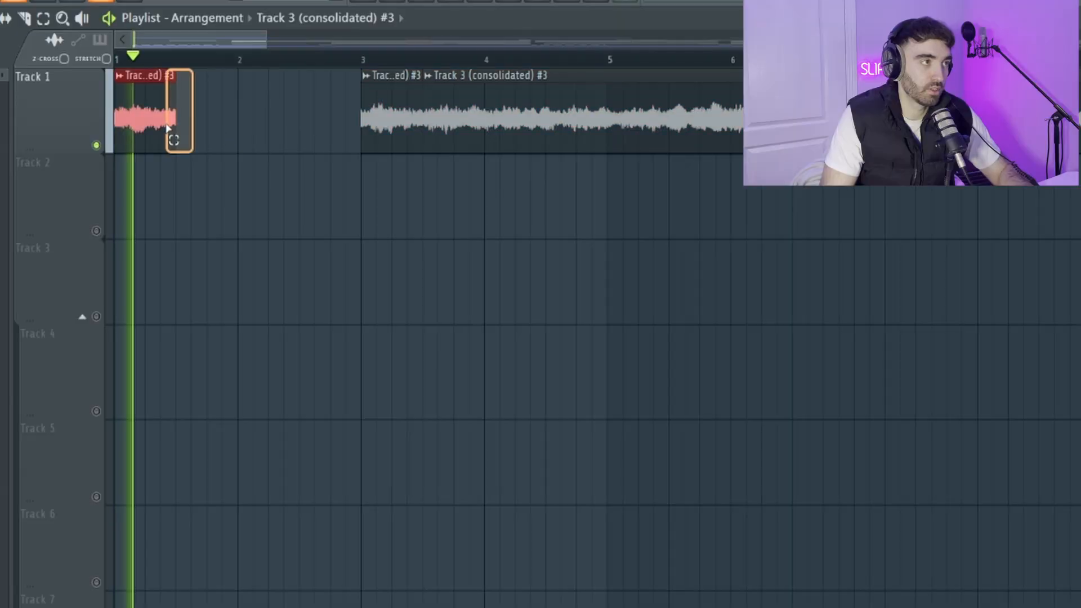
# - Repeat the first half-bar slice on Track 1 until it fills the gap up to bar 3
pyautogui.click(222, 116)
pyautogui.hotkey('ctrl', 'b')
pyautogui.hotkey('ctrl', 'b')
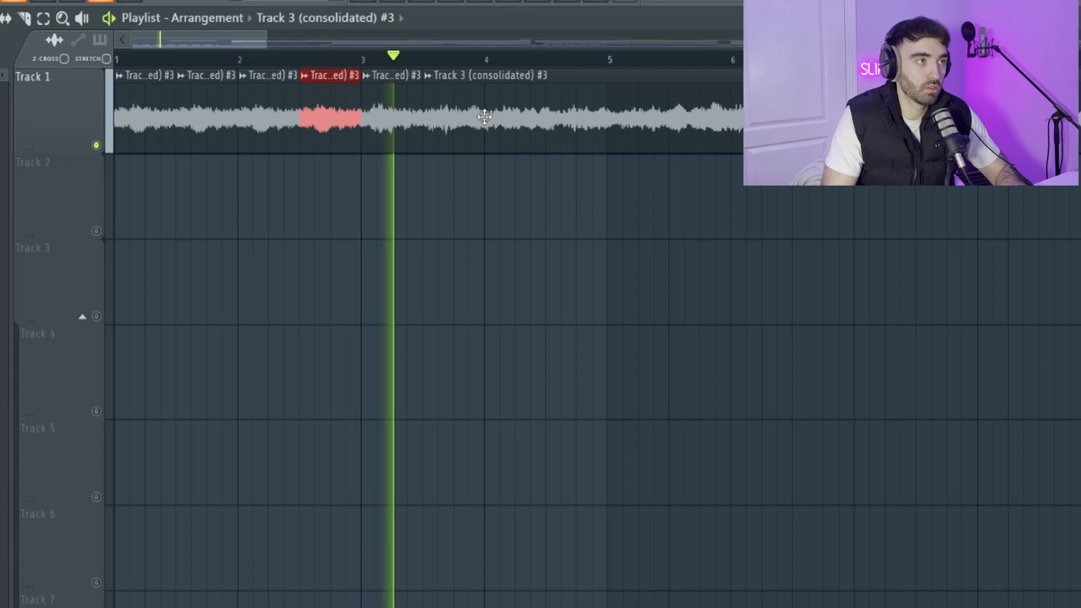
# - Duplicate the eight bars of slices on Track 1 to start again at bar 9, and enable Track 2
pyautogui.scroll(-2, 428, 118)
pyautogui.scroll(-1, 418, 120)
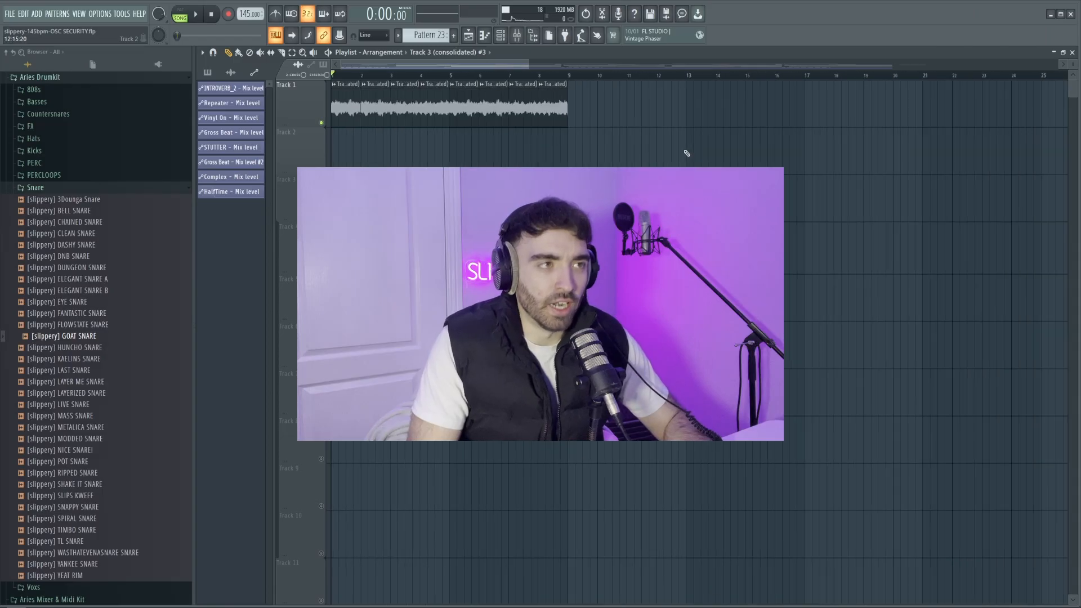
pyautogui.scroll(-1, 685, 152)
pyautogui.moveTo(645, 129); pyautogui.dragTo(118, 80)
pyautogui.hotkey('ctrl', 'b')
pyautogui.scroll(2, 394, 107)
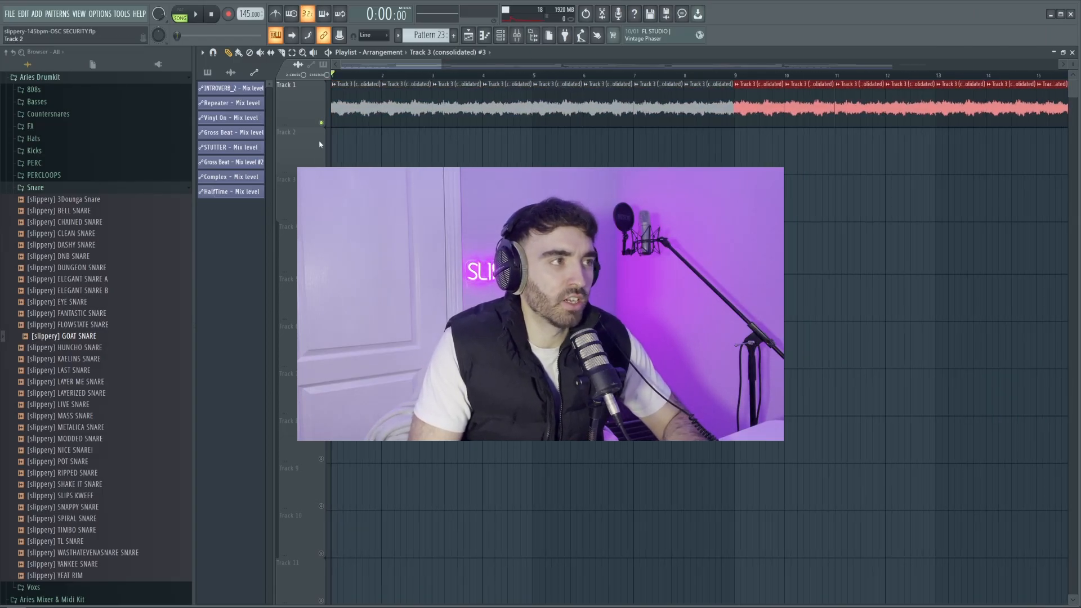
pyautogui.rightClick(320, 130)
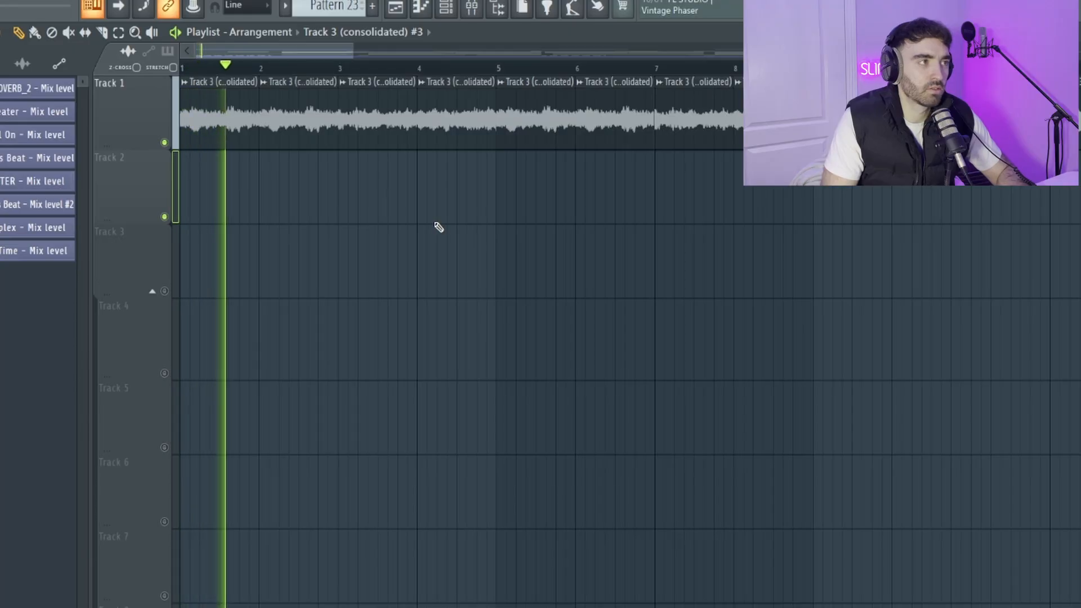
pyautogui.scroll(-1, 439, 227)
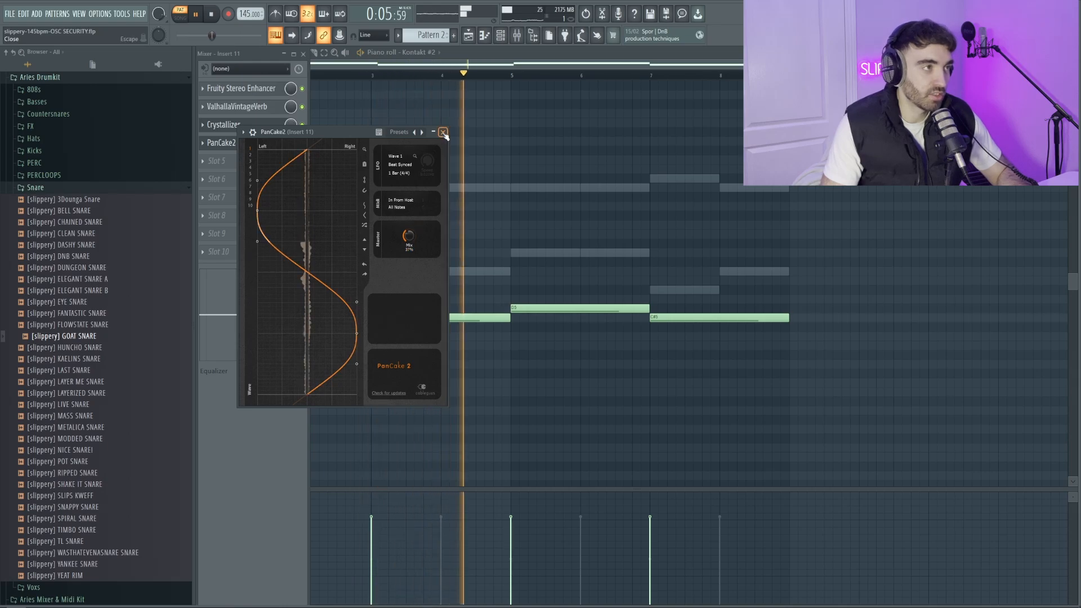
# - Close PanCake2 and review the ValhallaVintageVerb settings on mixer Insert 11, then return to the piano roll
pyautogui.click(443, 133)
pyautogui.click(252, 106)
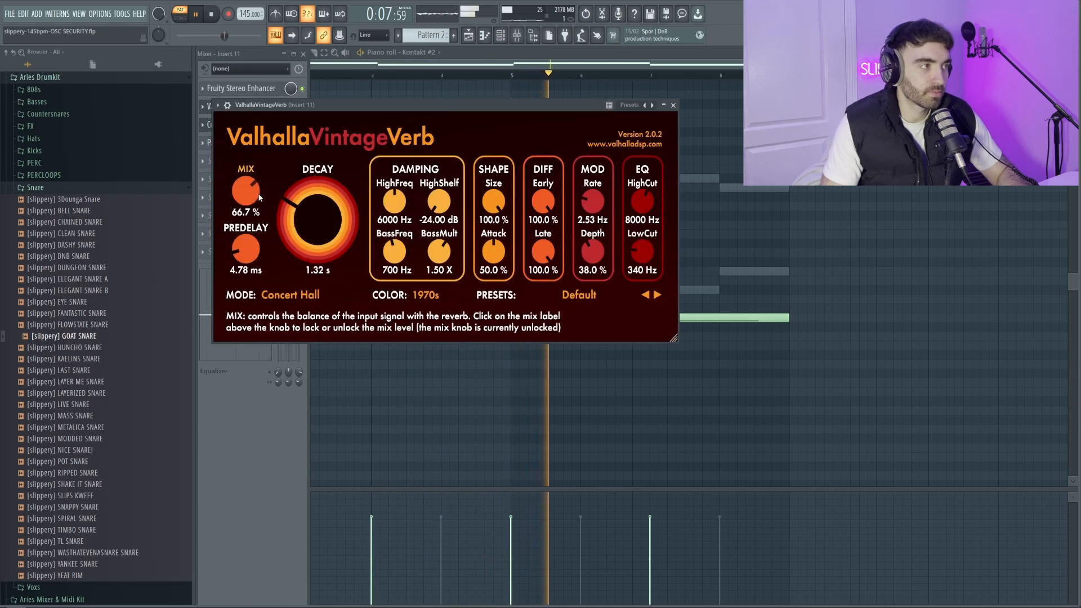
pyautogui.rightClick(837, 202)
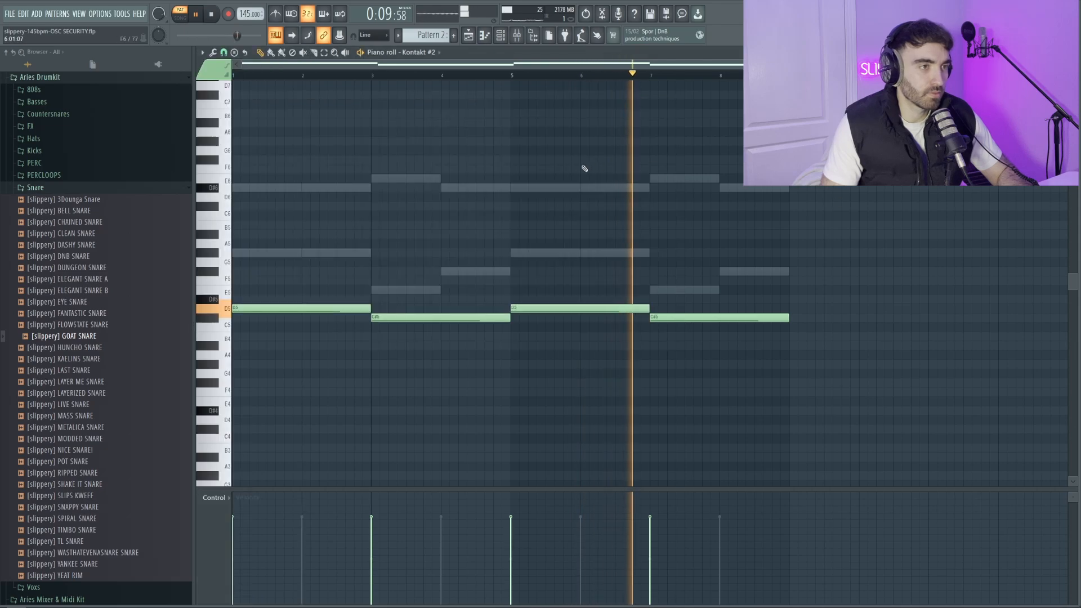
pyautogui.press('space')
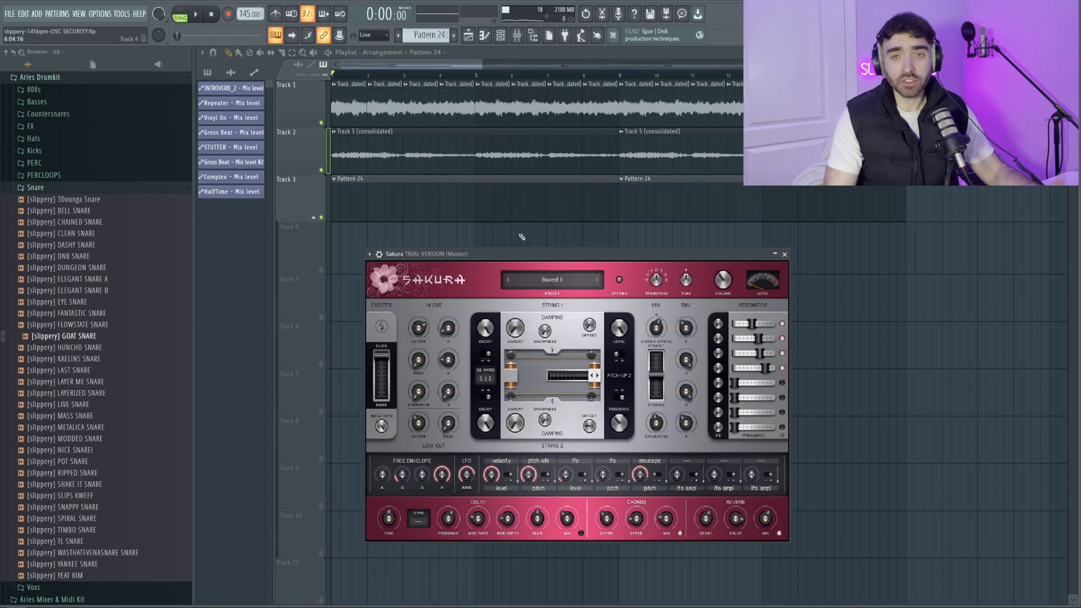
# - Open Sakura's presets library and choose the String bank
pyautogui.click(537, 280)
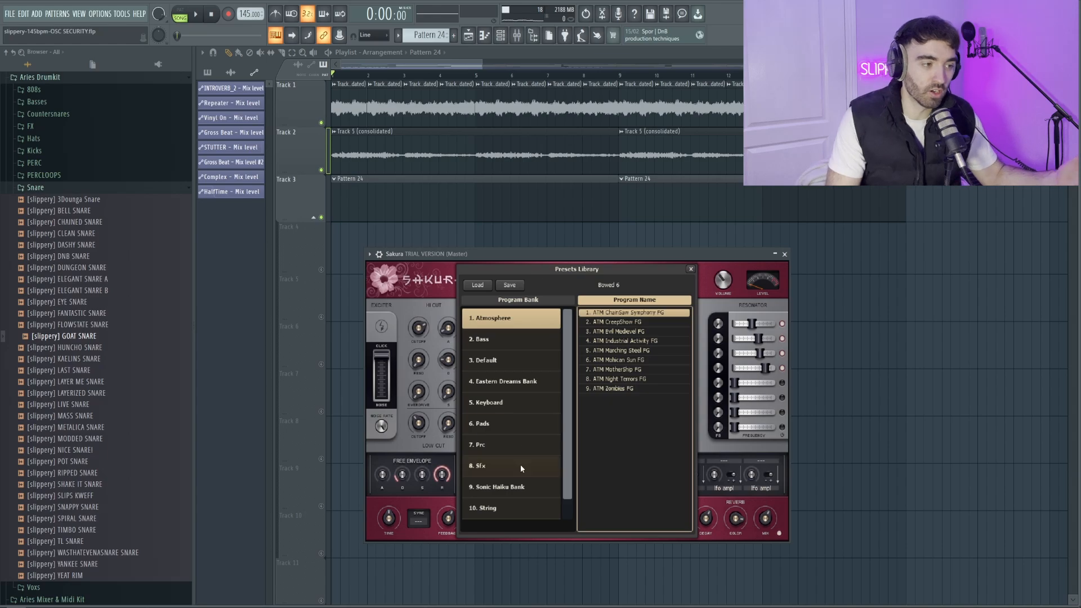
pyautogui.click(489, 508)
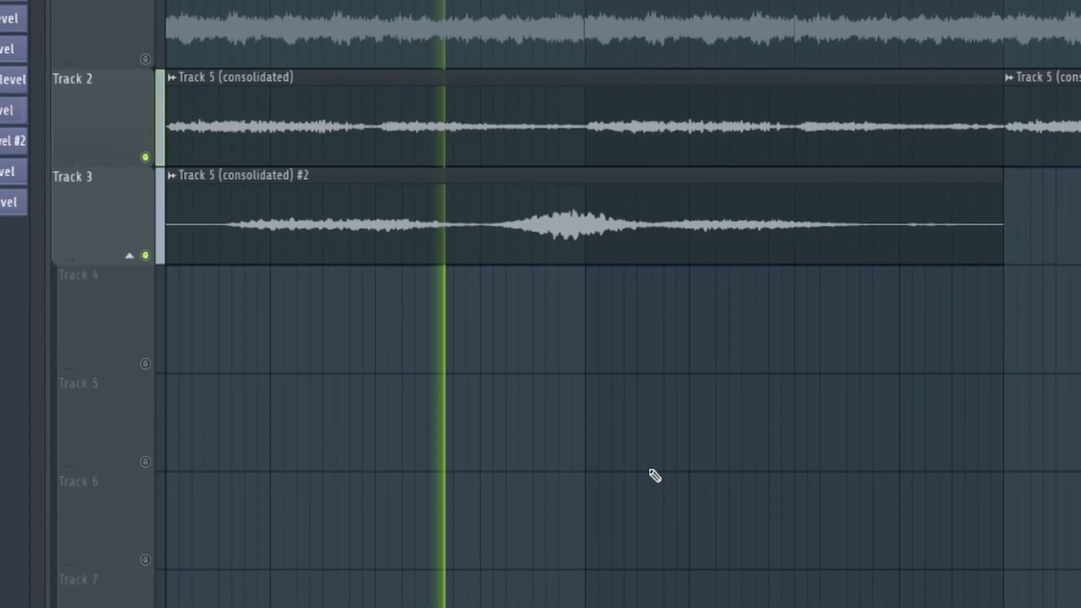
pyautogui.scroll(-3, 833, 282)
pyautogui.click(601, 266)
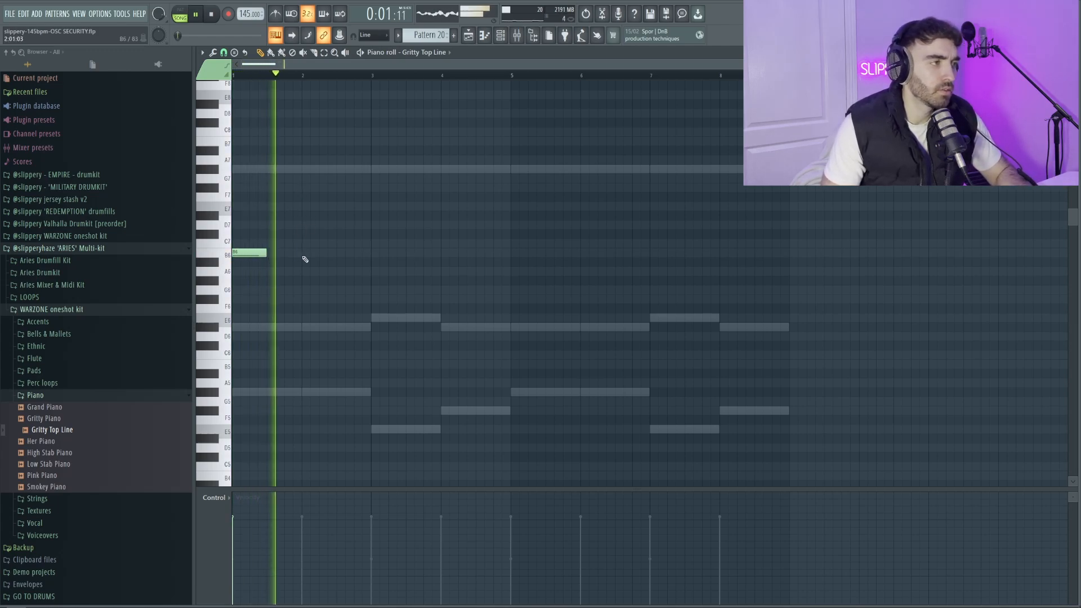
# - Draw Gritty Top Line notes of B6 on bar 2, C7 on bar 3 and D7 on bar 4
pyautogui.click(304, 255)
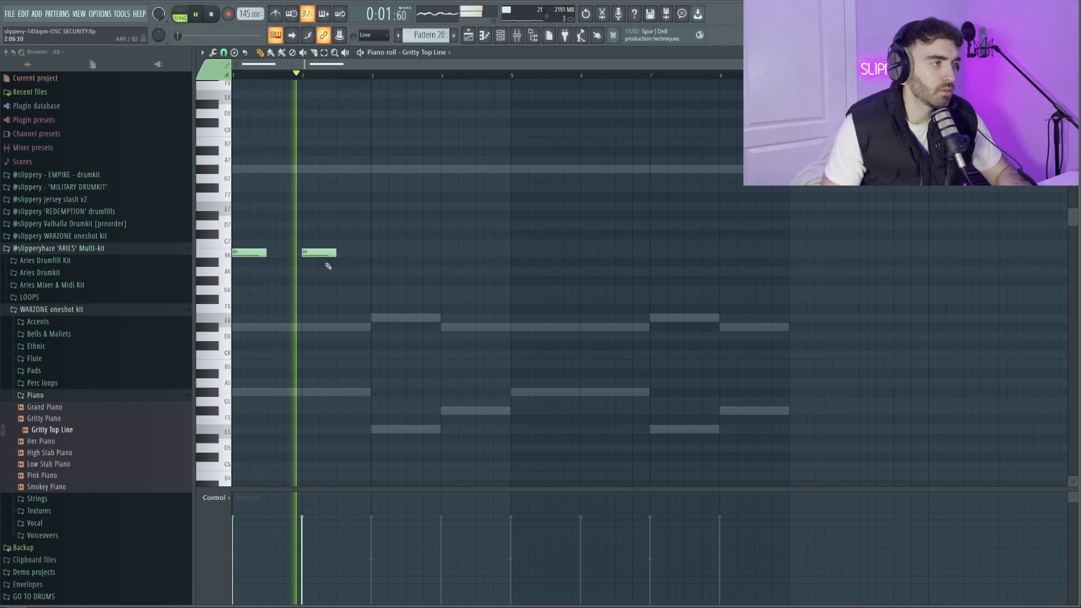
pyautogui.click(374, 244)
pyautogui.click(443, 225)
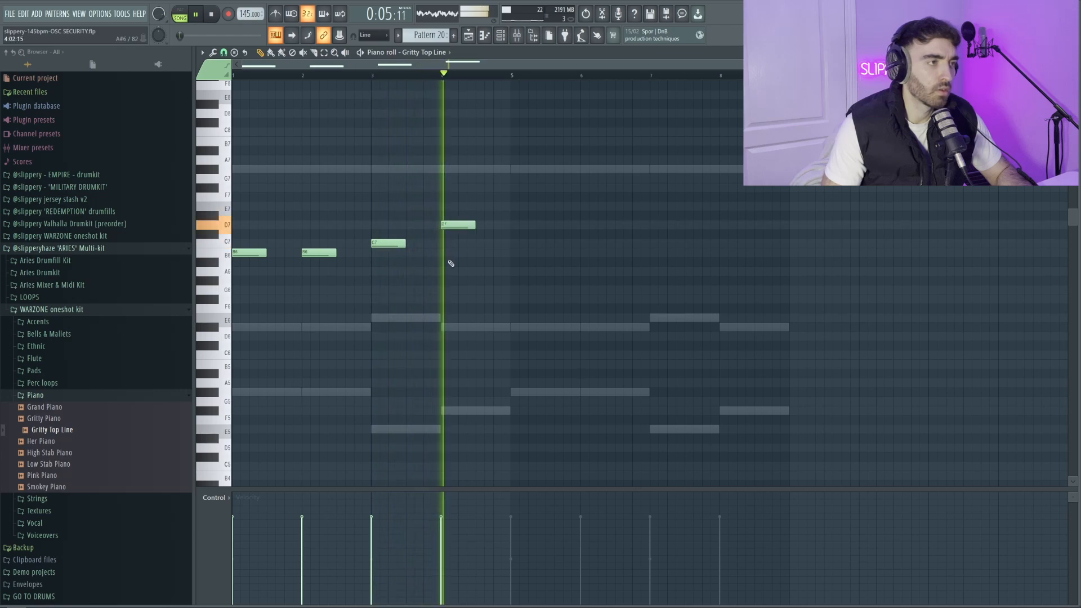
# - Transpose all the Gritty Top Line notes up one octave and deselect them
pyautogui.hotkey('ctrl', 'a')
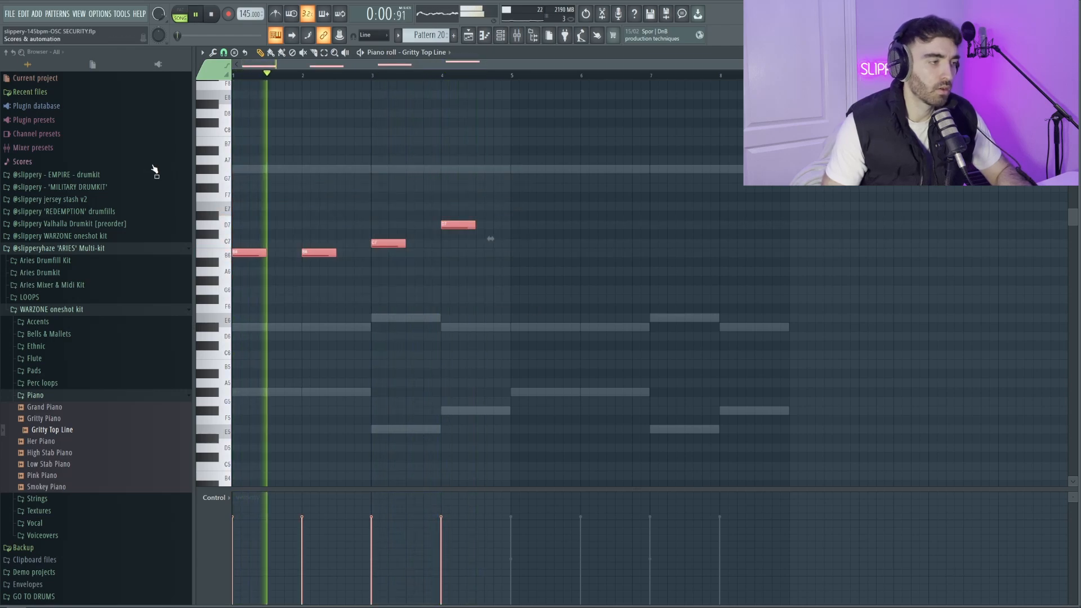
pyautogui.scroll(3, 433, 214)
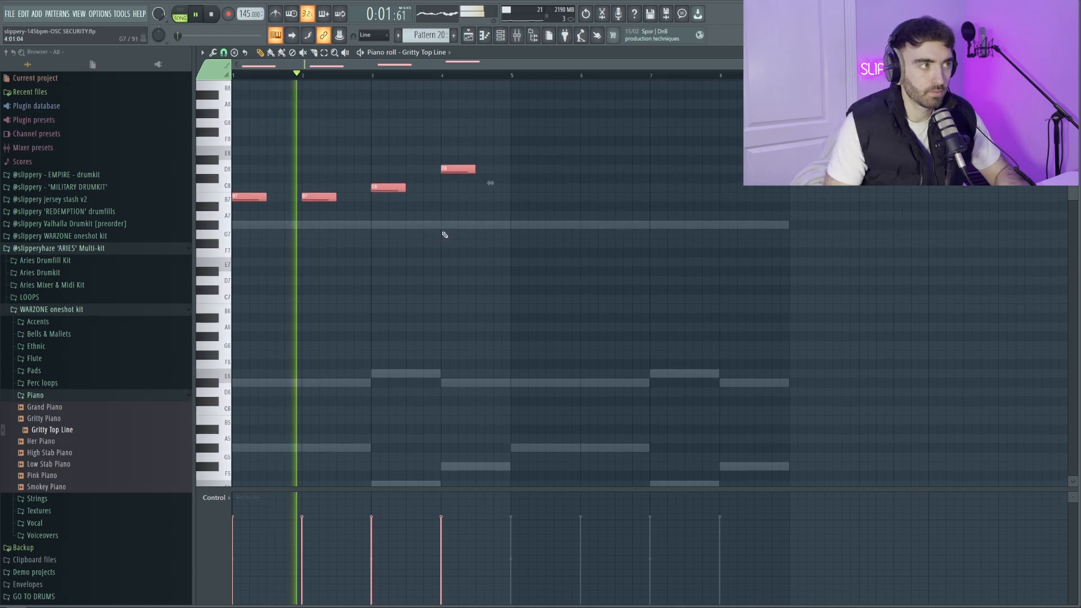
pyautogui.hotkey('ctrl', 'd')
# - Duplicate the four-bar Gritty Top Line pattern into bars 5 to 8 and deselect the notes
pyautogui.hotkey('ctrl', 'a')
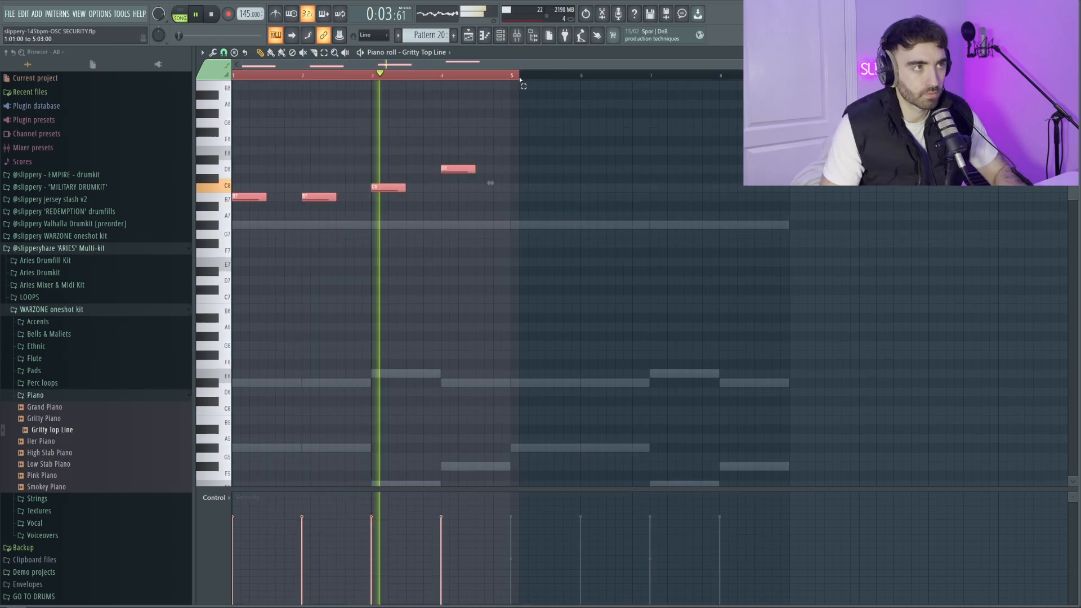
pyautogui.hotkey('ctrl', 'b')
pyautogui.hotkey('ctrl', 'd')
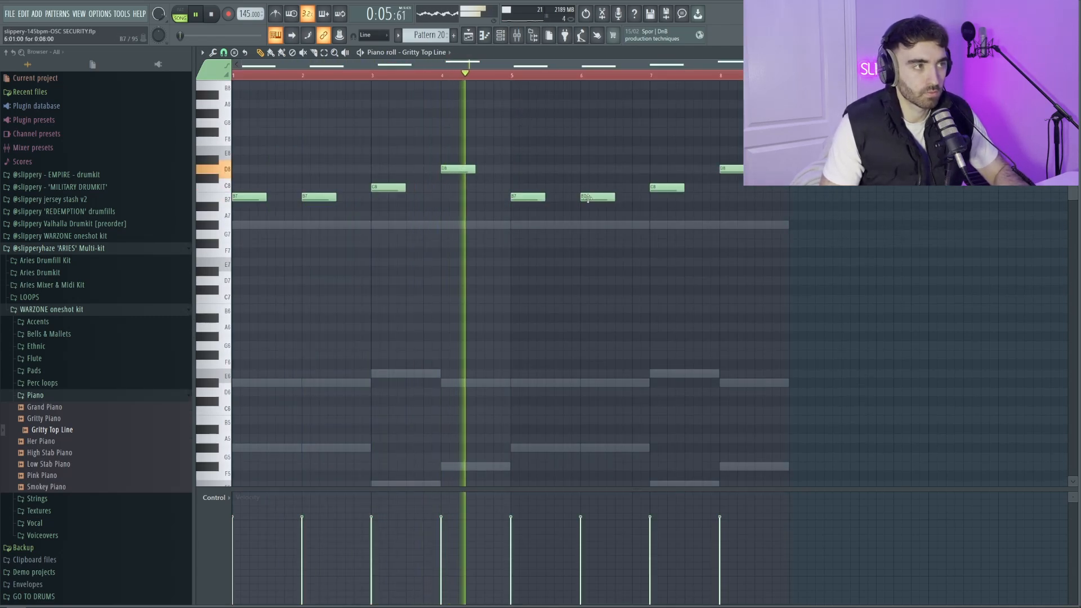
# - Layer a copy of all the Gritty Top Line notes one octave below the originals and deselect the notes
pyautogui.hotkey('ctrl', 'a')
pyautogui.scroll(1, 253, 217)
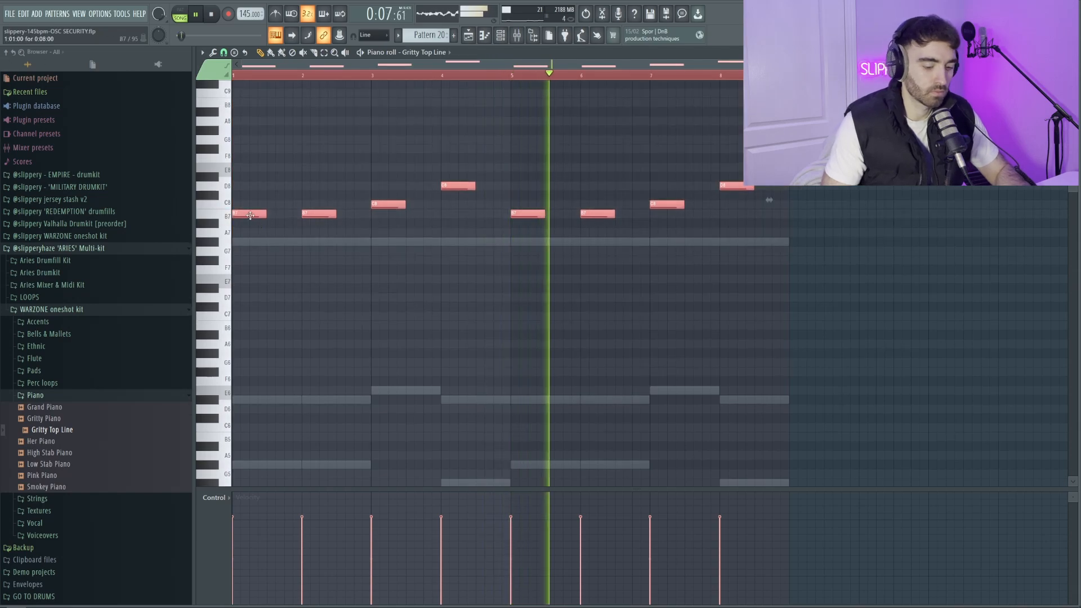
pyautogui.hotkey('ctrl', 'Down')
pyautogui.hotkey('ctrl', 'd')
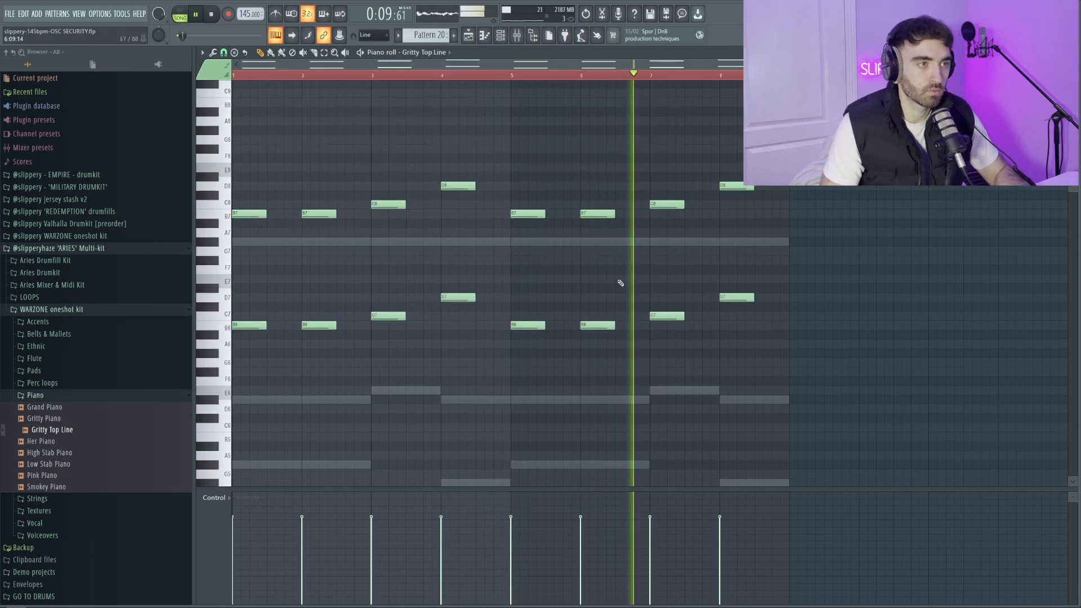
# - Transpose both Gritty Top Line note layers down one octave and apply the strumizer to them
pyautogui.hotkey('ctrl', 'a')
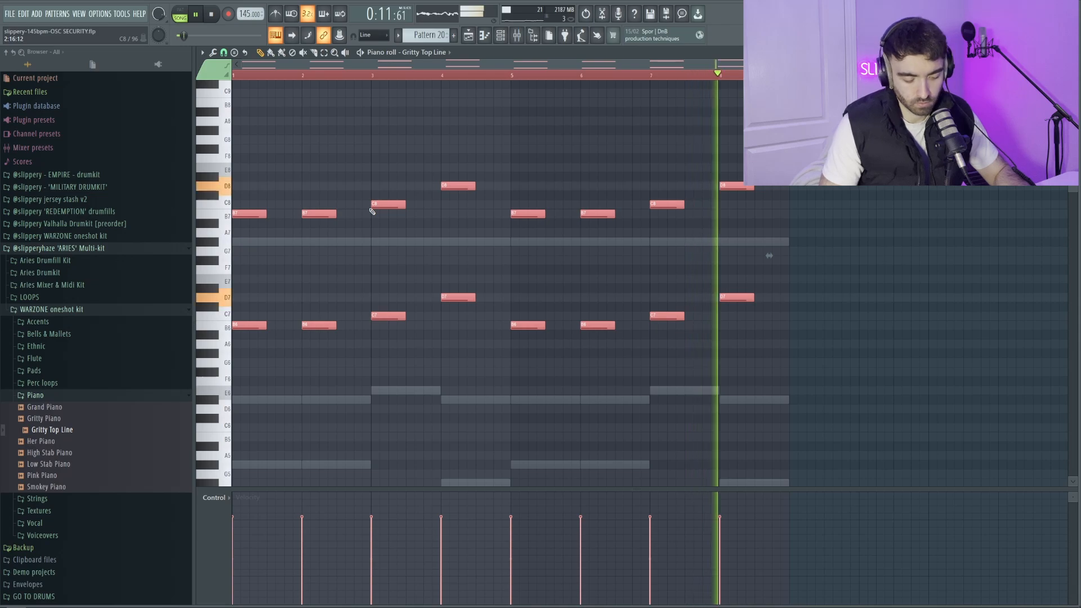
pyautogui.hotkey('ctrl', 'Down')
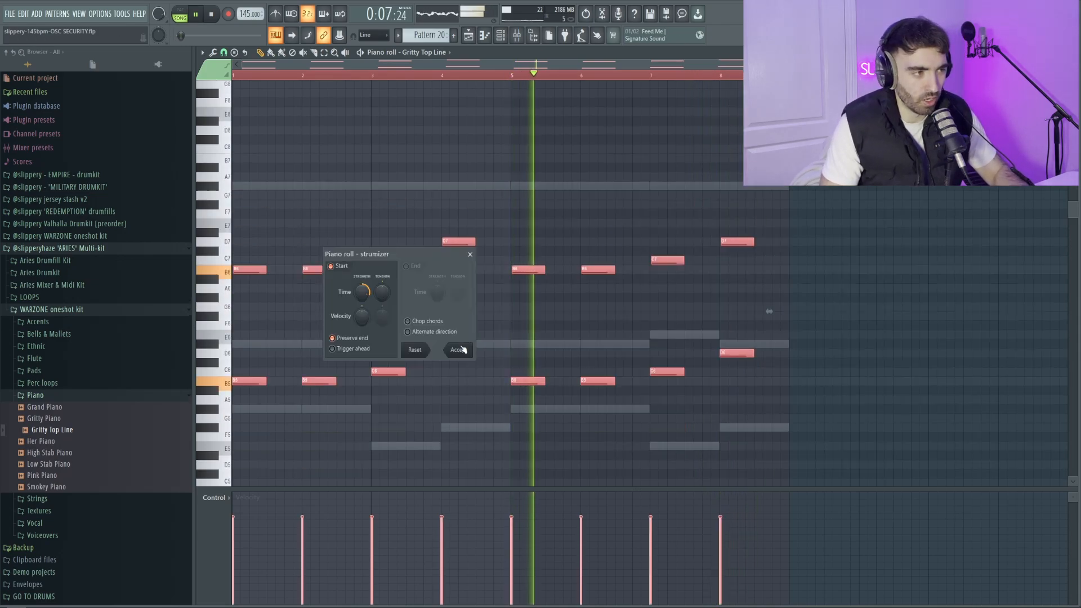
pyautogui.click(457, 349)
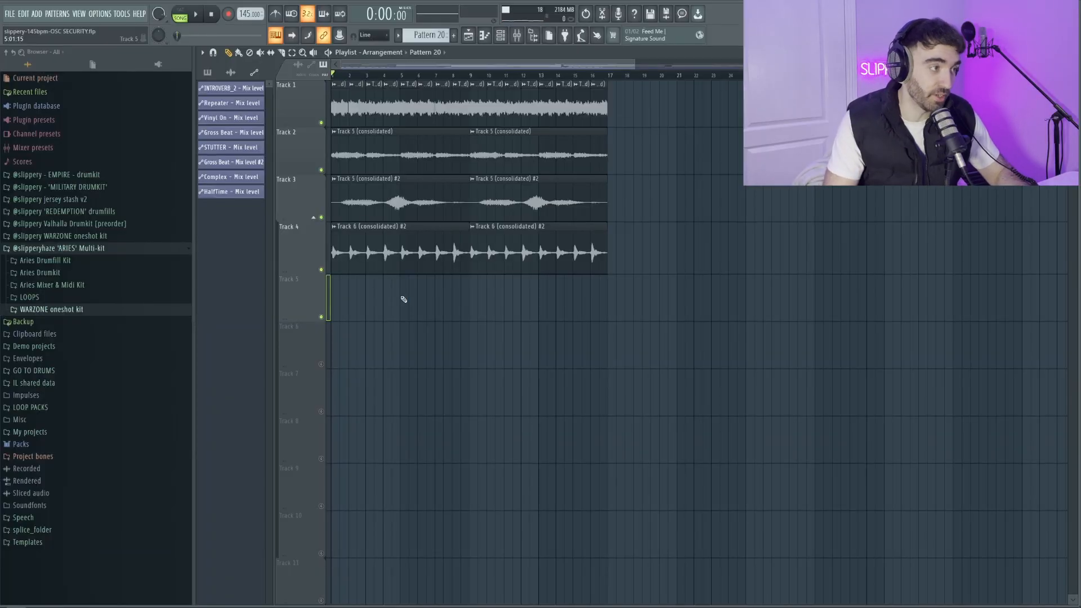
# - Open the Aries Drumfill Kit folder and audition its 145 BPM drumfills from number 2 to number 9
pyautogui.click(102, 262)
pyautogui.click(97, 284)
pyautogui.click(95, 295)
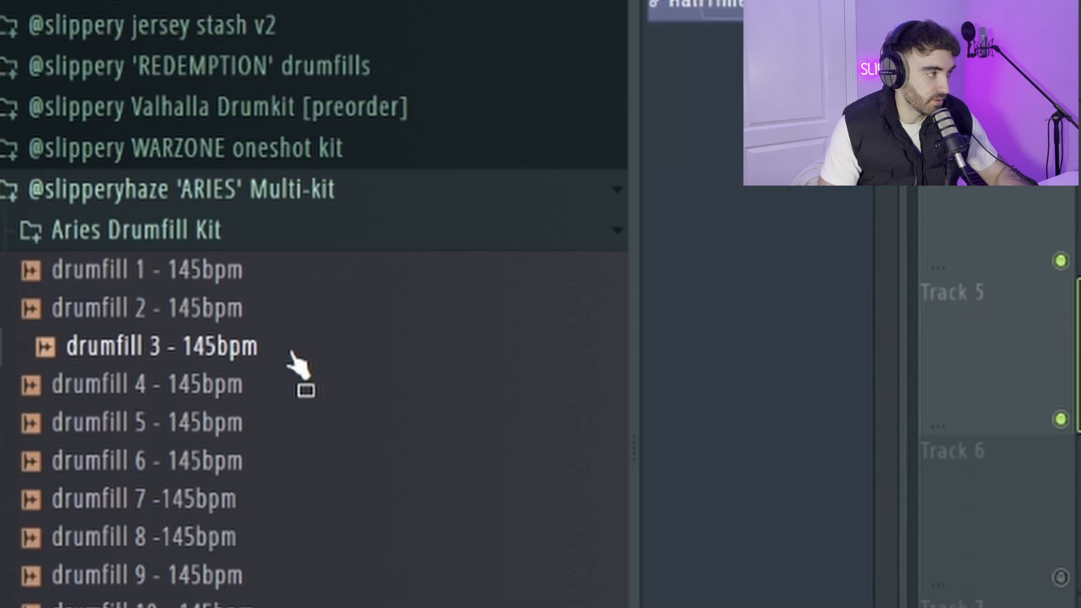
pyautogui.click(95, 306)
pyautogui.click(95, 317)
pyautogui.click(93, 329)
pyautogui.click(92, 341)
pyautogui.click(89, 352)
pyautogui.click(86, 363)
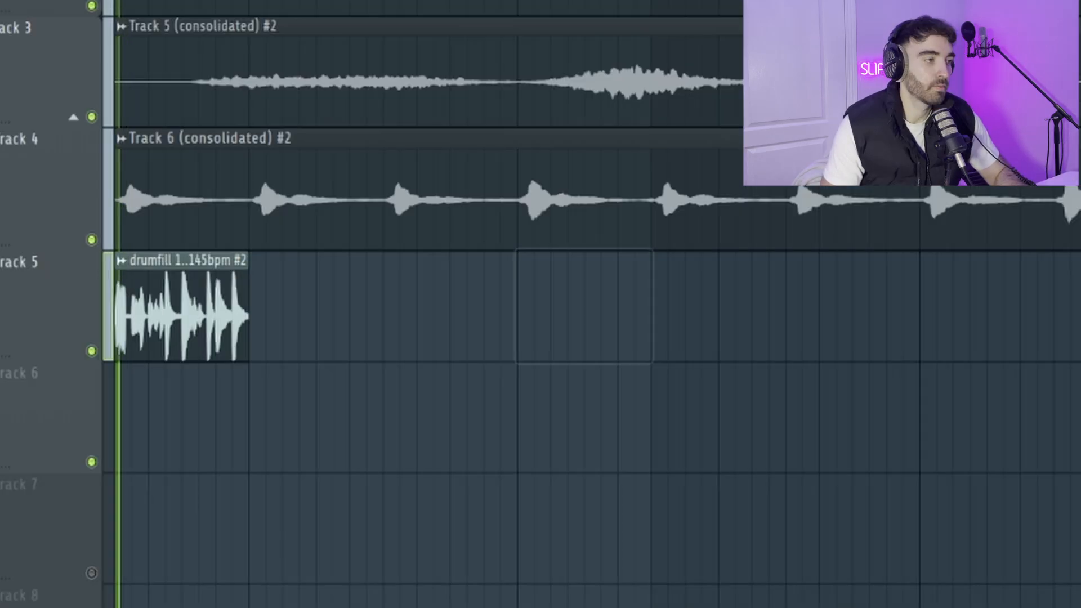
# - Select the four drumfill 10 clips on Track 5 and duplicate them directly after bar 8
pyautogui.scroll(3, 55, 279)
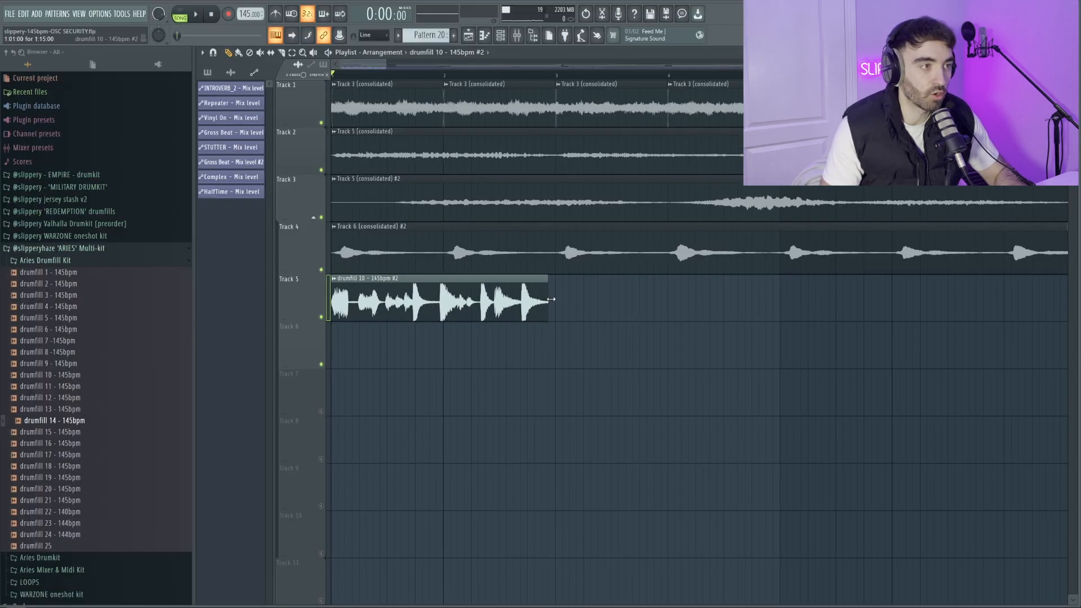
pyautogui.moveTo(836, 315); pyautogui.dragTo(276, 327)
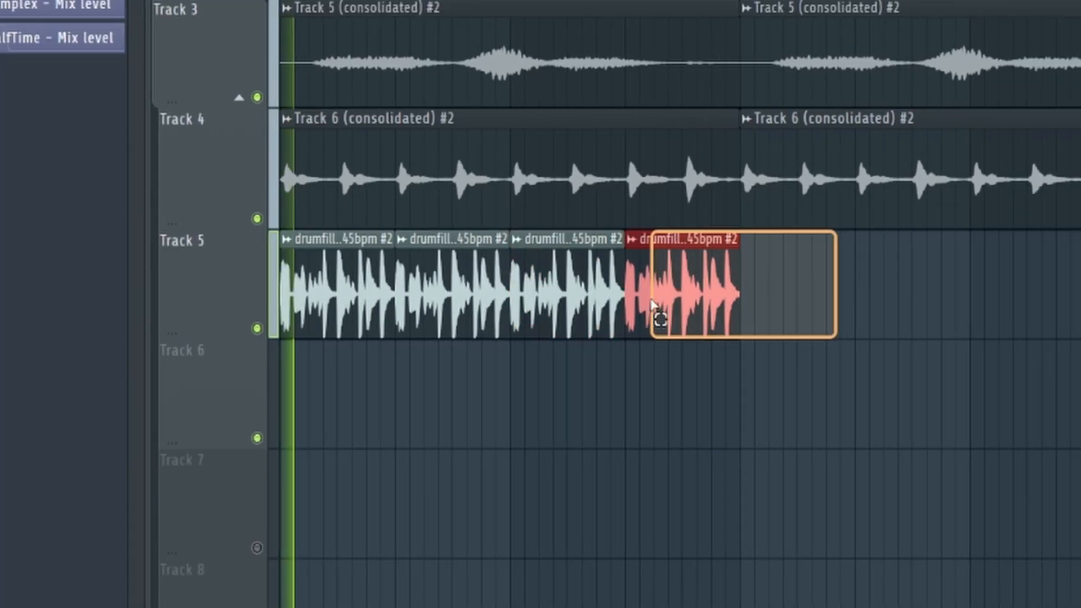
pyautogui.hotkey('ctrl', 'b')
pyautogui.scroll(2, 248, 320)
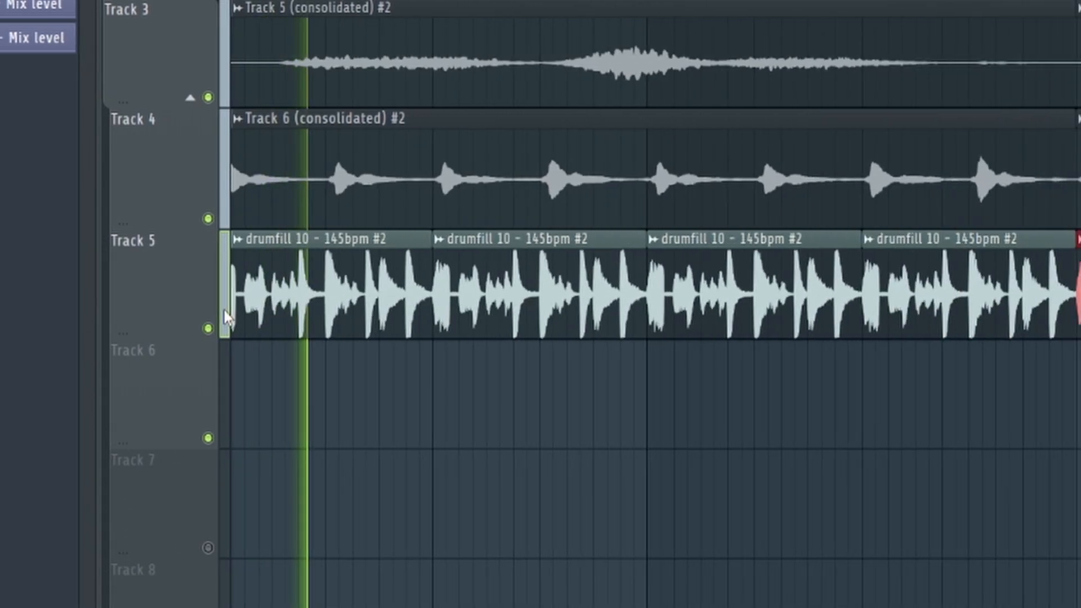
pyautogui.scroll(-3, 219, 318)
pyautogui.scroll(1, 114, 327)
pyautogui.scroll(4, 195, 306)
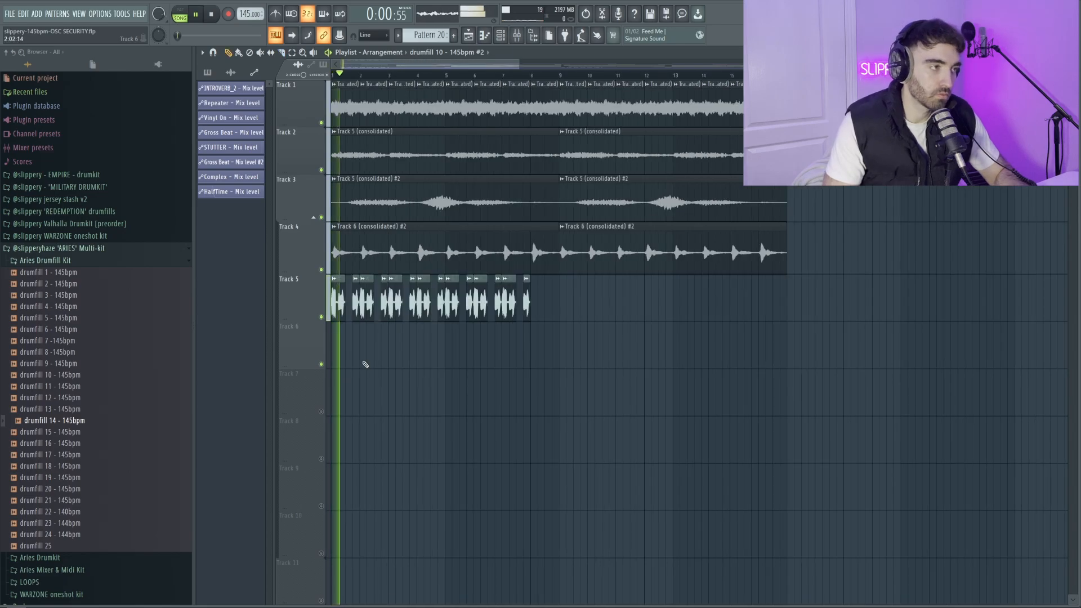
pyautogui.scroll(3, 308, 339)
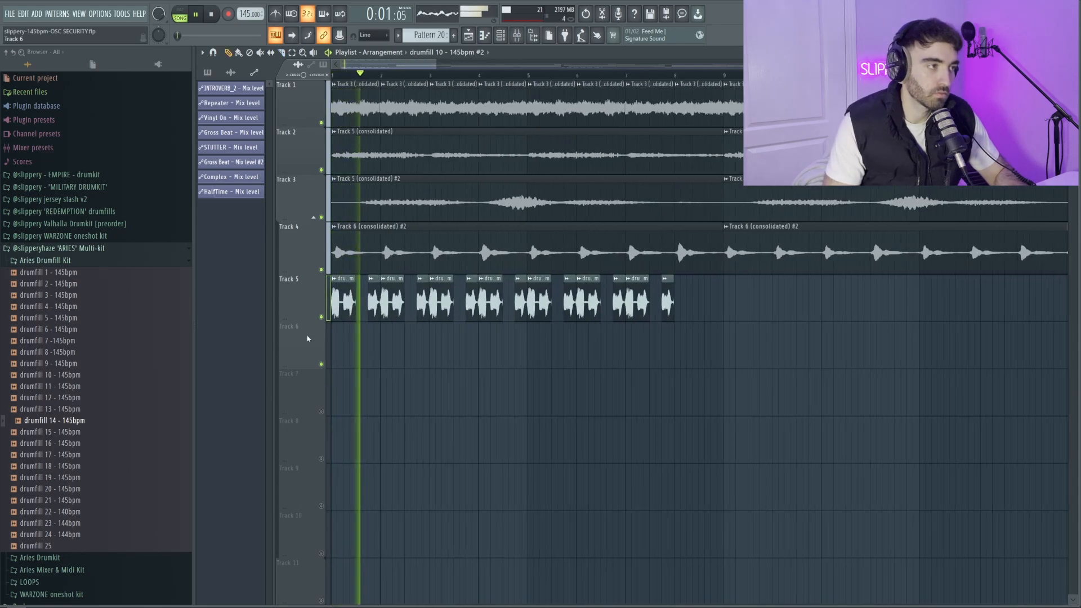
pyautogui.scroll(4, 341, 307)
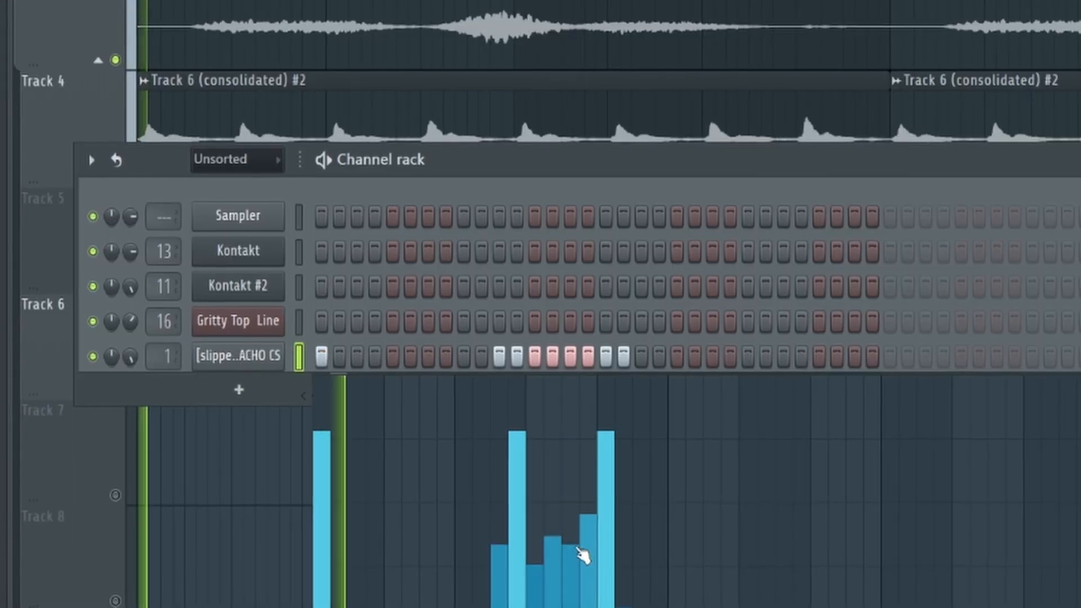
# - Shape the step velocities of the GARNACHO CS countersnare roll
pyautogui.moveTo(586, 488)
pyautogui.mouseDown()
pyautogui.moveTo(583, 449)
pyautogui.moveTo(559, 536)
pyautogui.moveTo(567, 474)
pyautogui.mouseUp()
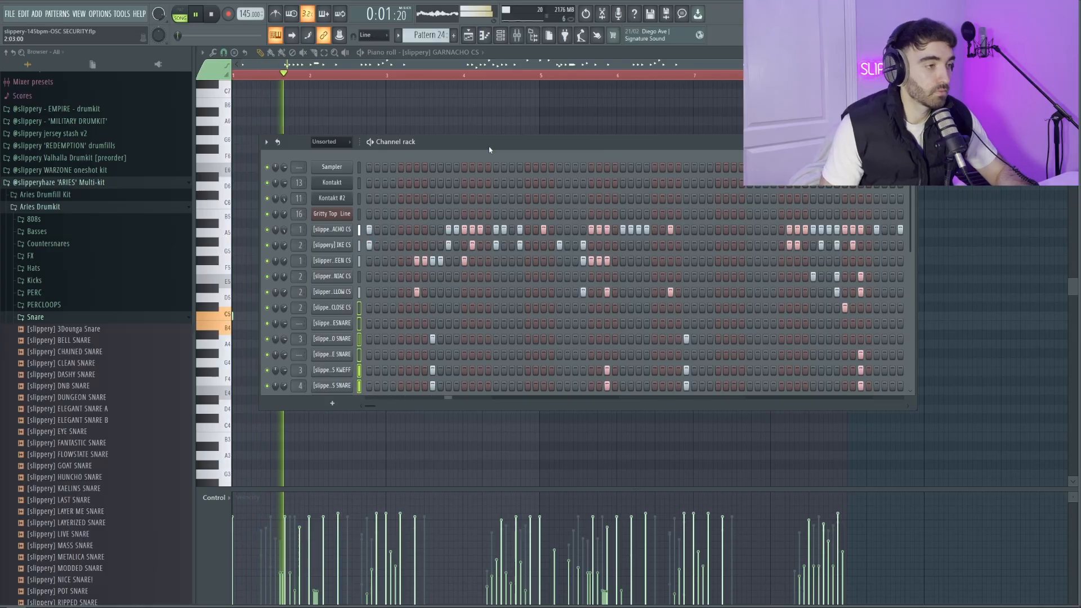
# - Reposition the channel rack during playback and examine the countersnare and snare steps along the pattern
pyautogui.moveTo(484, 143); pyautogui.dragTo(465, 125)
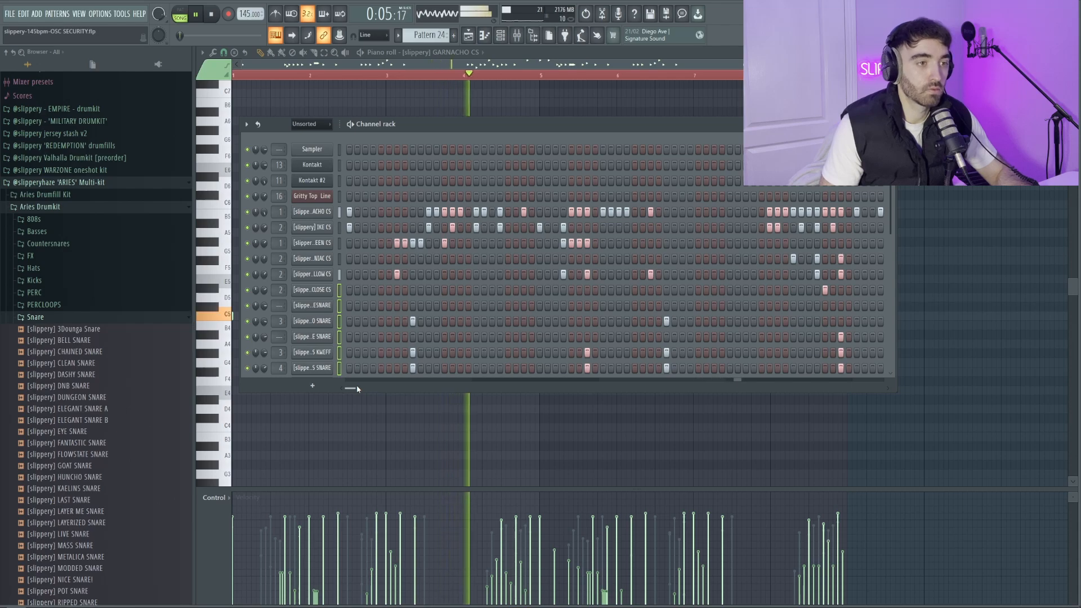
pyautogui.moveTo(358, 388); pyautogui.dragTo(381, 394)
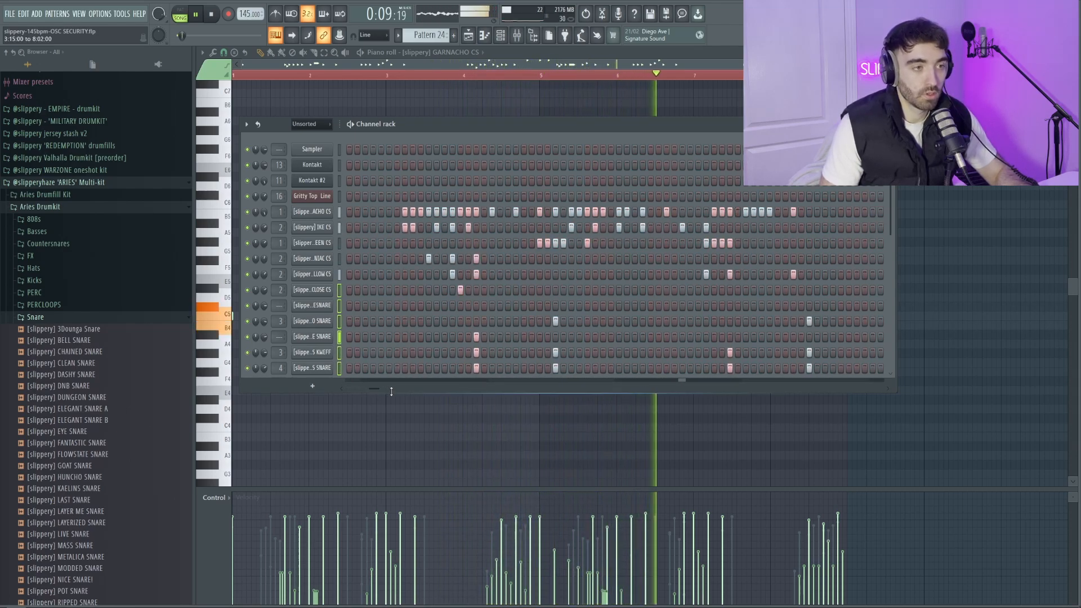
pyautogui.moveTo(385, 388); pyautogui.dragTo(401, 396)
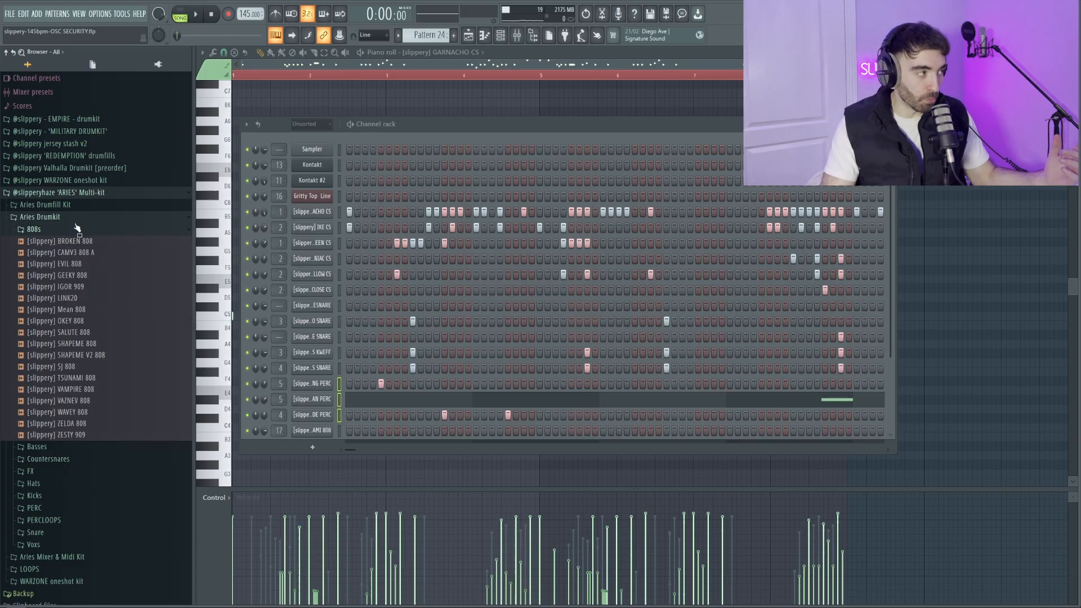
# - Collapse the open drumkit folder, open the Aries Mixer & Midi Kit folder and nudge the channel rack upward
pyautogui.click(77, 227)
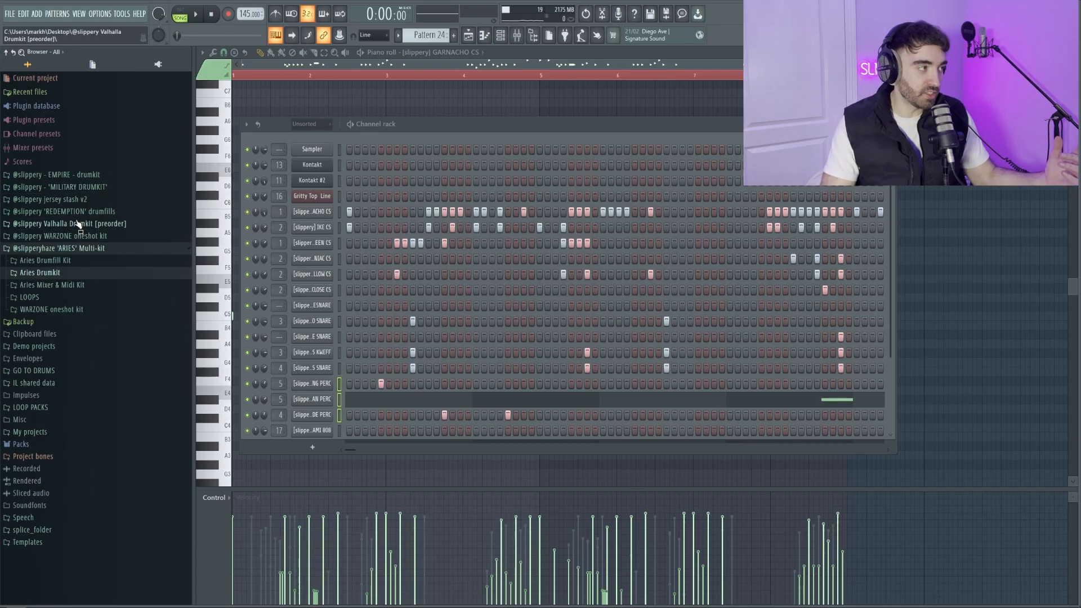
pyautogui.click(75, 286)
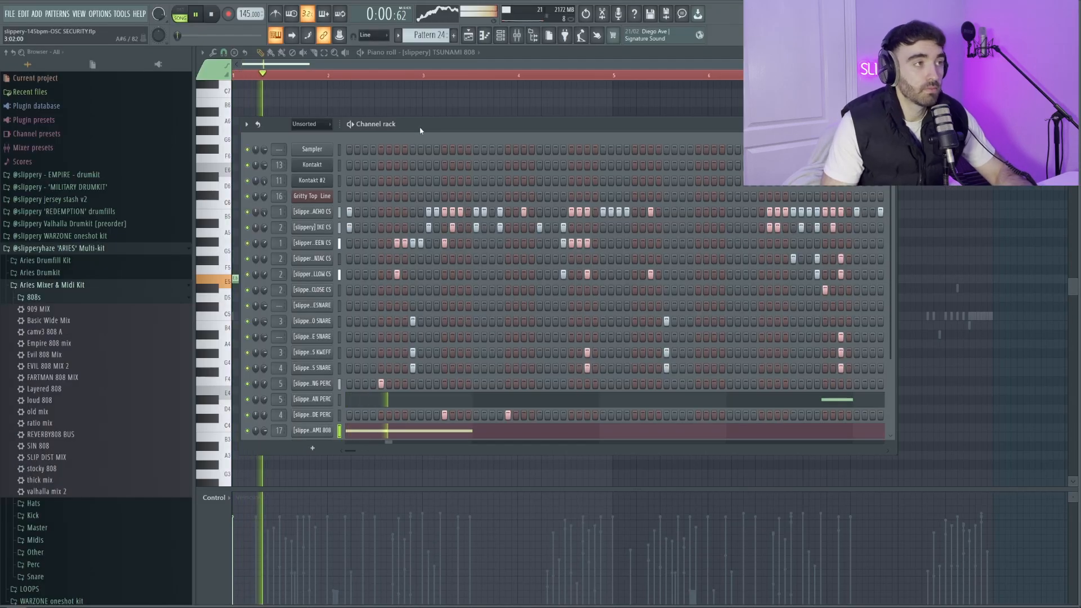
pyautogui.moveTo(420, 129); pyautogui.dragTo(421, 123)
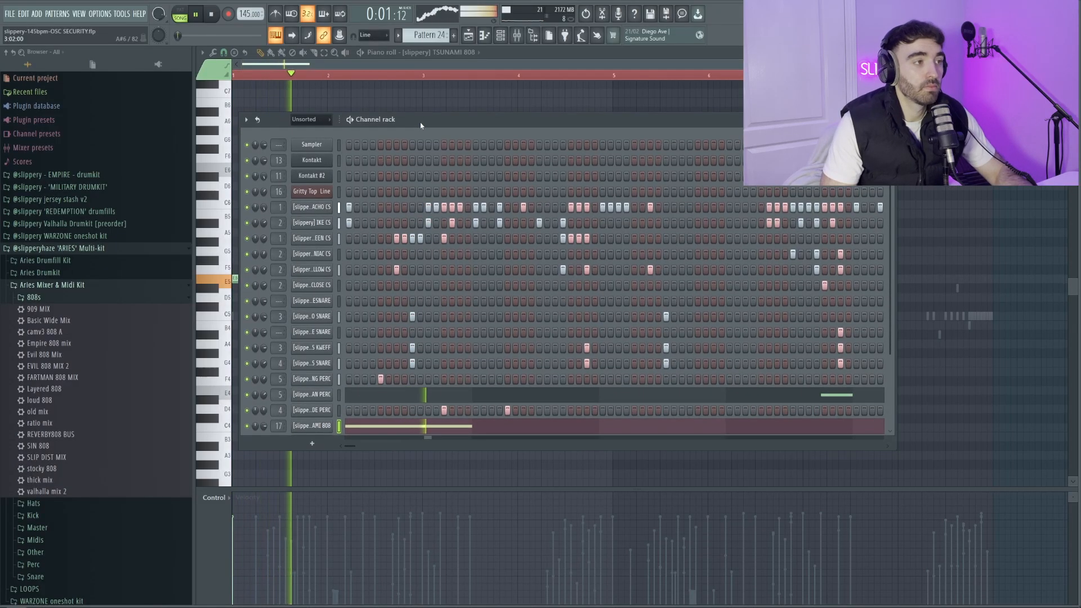
pyautogui.click(510, 44)
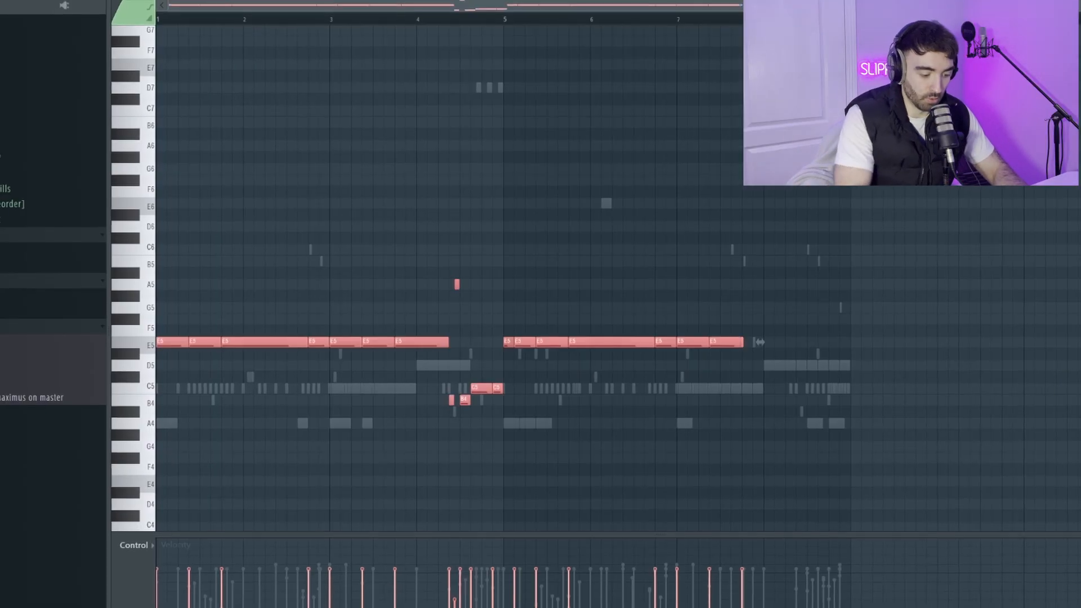
pyautogui.click(403, 176)
# - Play the arrangement and examine the intro's HalfTime automation, melody tracks, producer tag and first countersnare section
pyautogui.press('space')
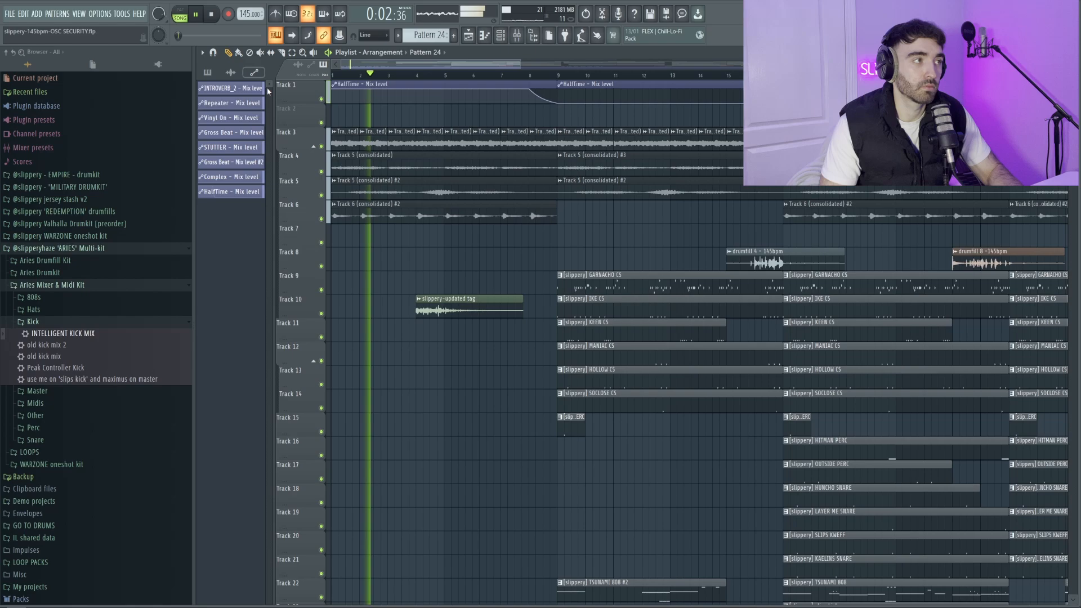
pyautogui.scroll(2, 418, 307)
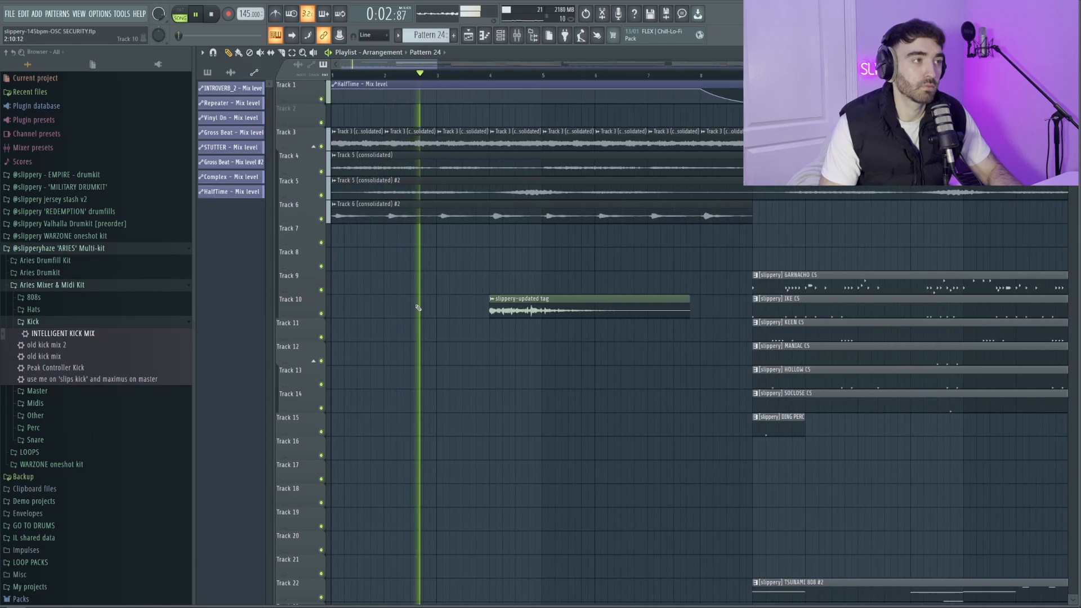
pyautogui.scroll(-3, 456, 314)
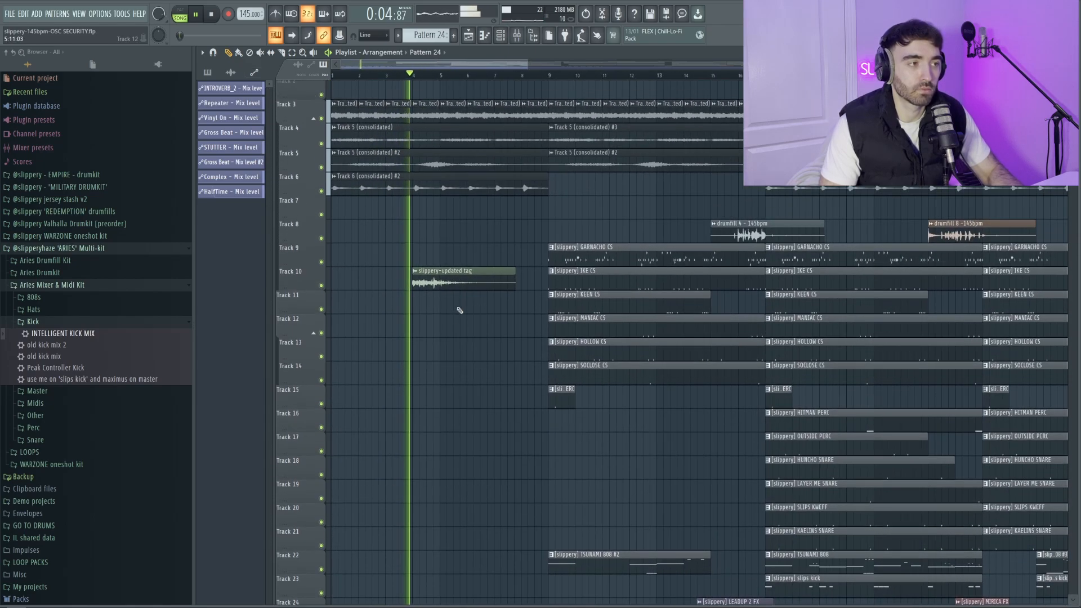
pyautogui.scroll(-2, 486, 269)
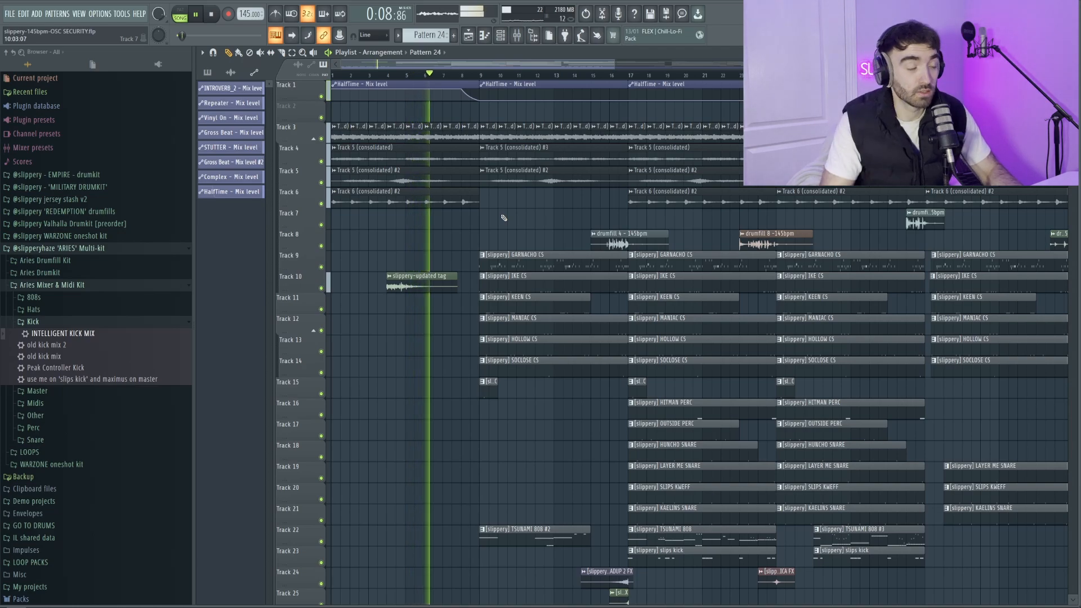
pyautogui.scroll(-2, 496, 209)
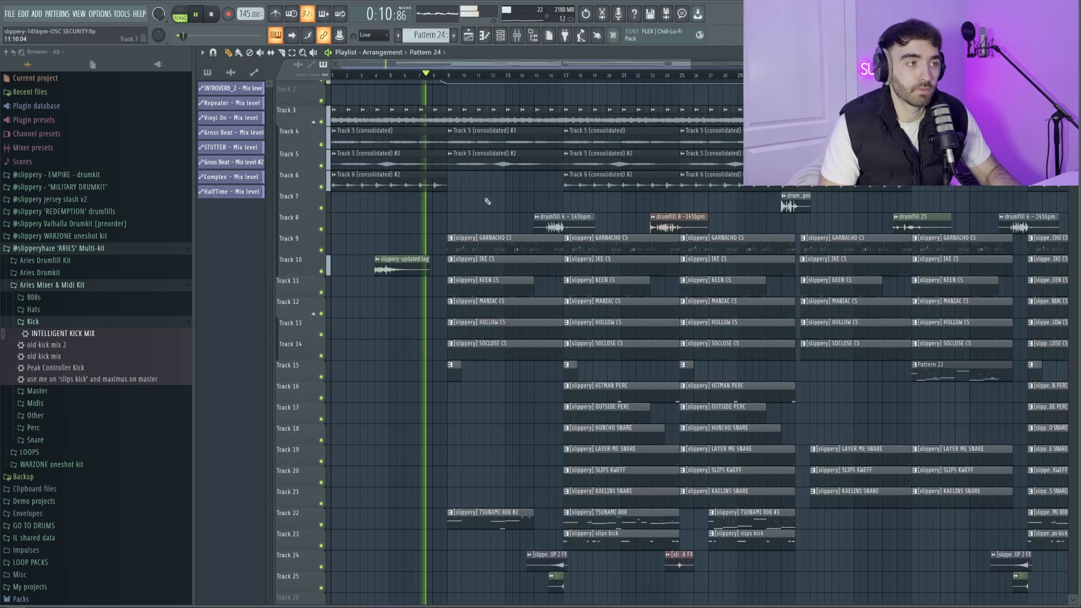
pyautogui.scroll(1, 489, 207)
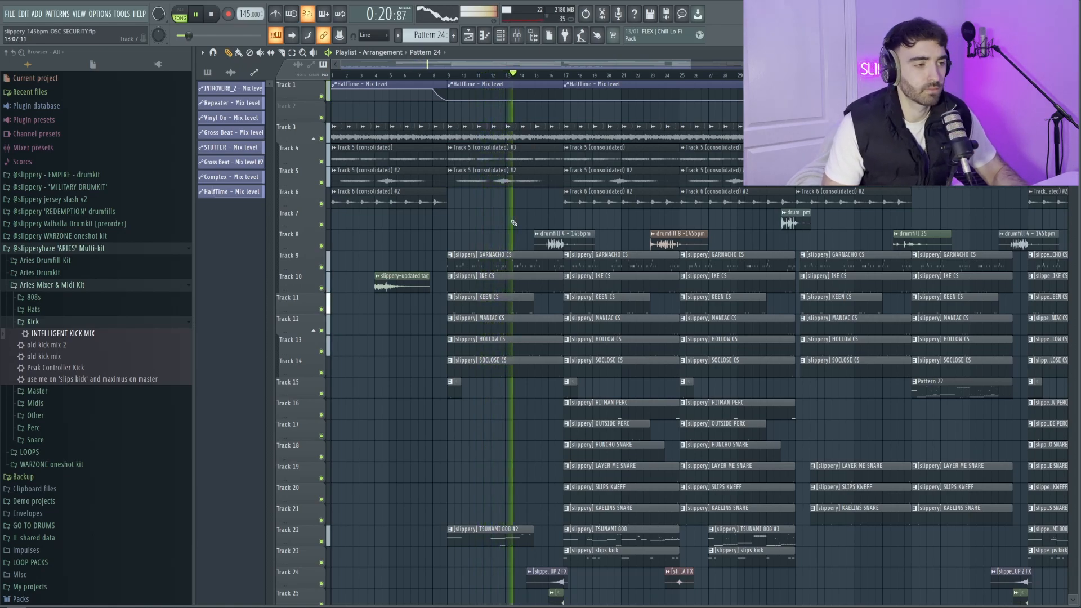
pyautogui.scroll(-1, 529, 223)
pyautogui.scroll(-1, 529, 223)
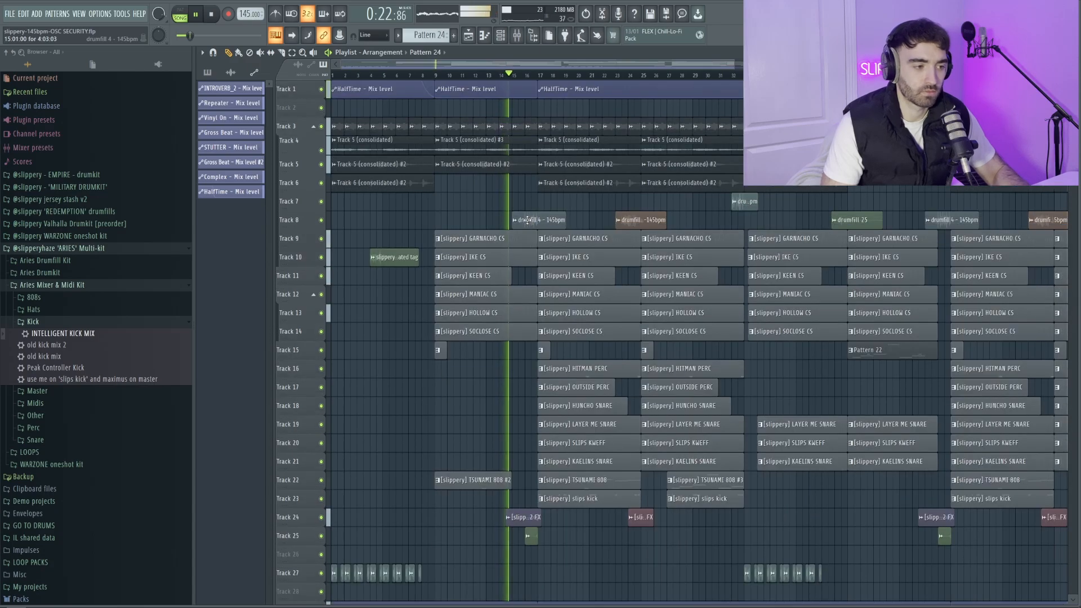
# - Follow playback from about bar 15 to bar 30, examining the drumfill, percussion, snare, 808, FX and automation tracks
pyautogui.scroll(1, 528, 223)
pyautogui.rightClick(563, 213)
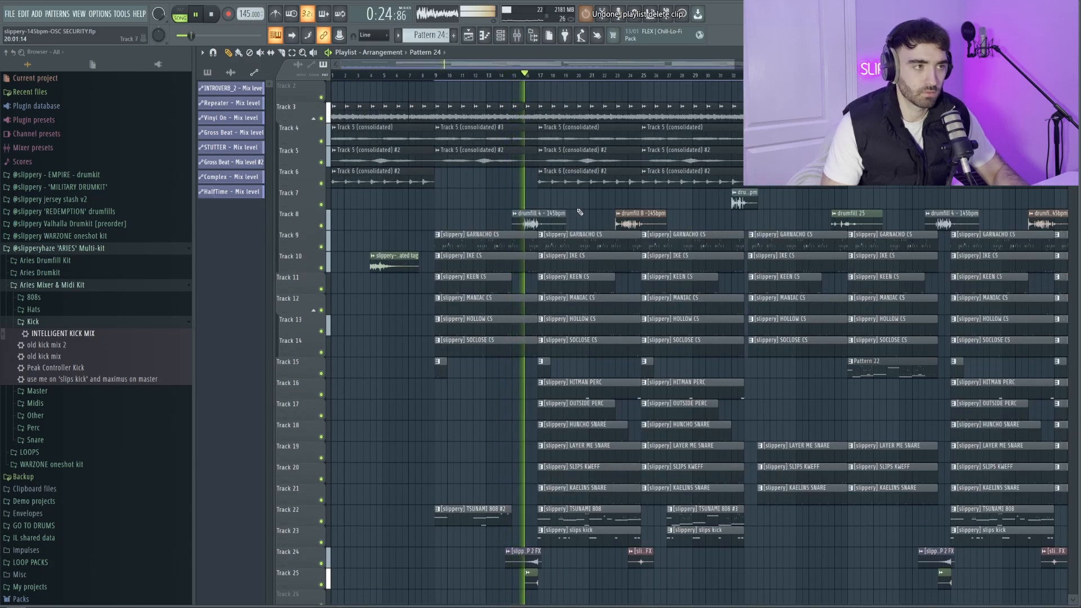
pyautogui.scroll(2, 580, 212)
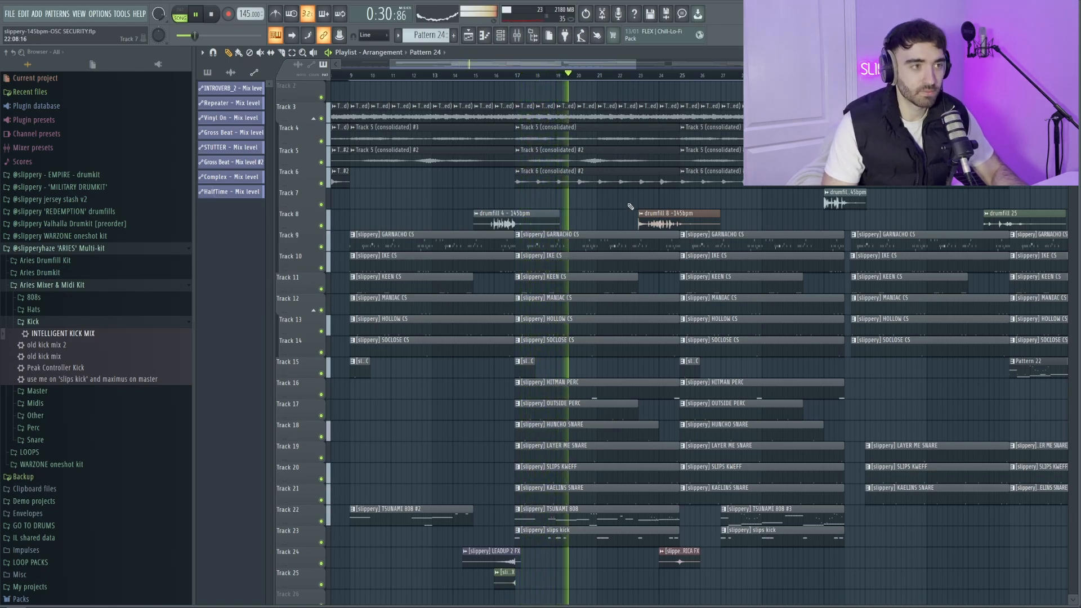
pyautogui.scroll(-5, 611, 140)
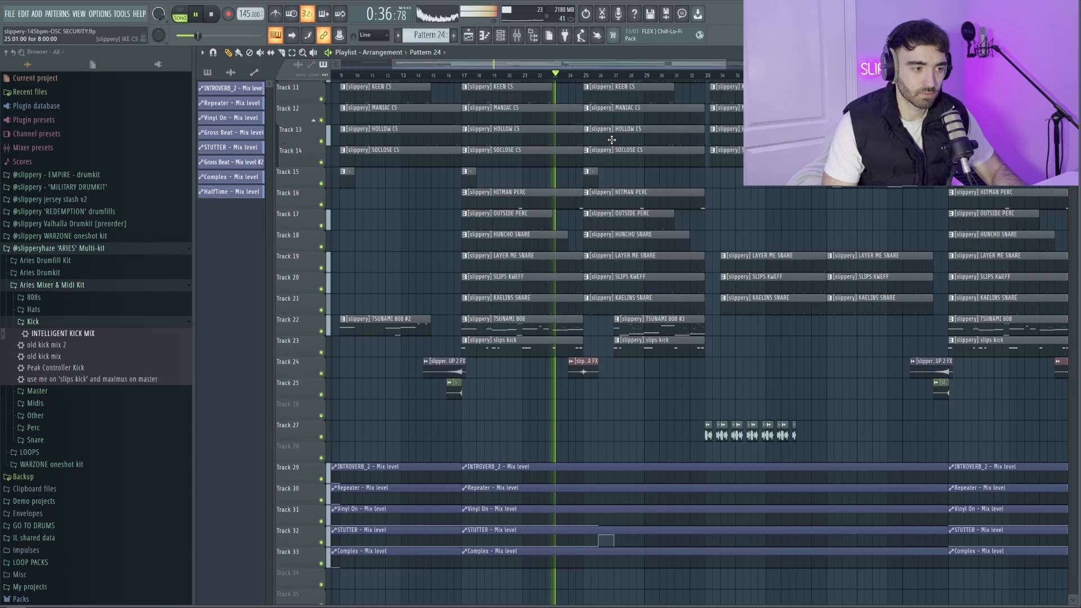
pyautogui.scroll(5, 607, 138)
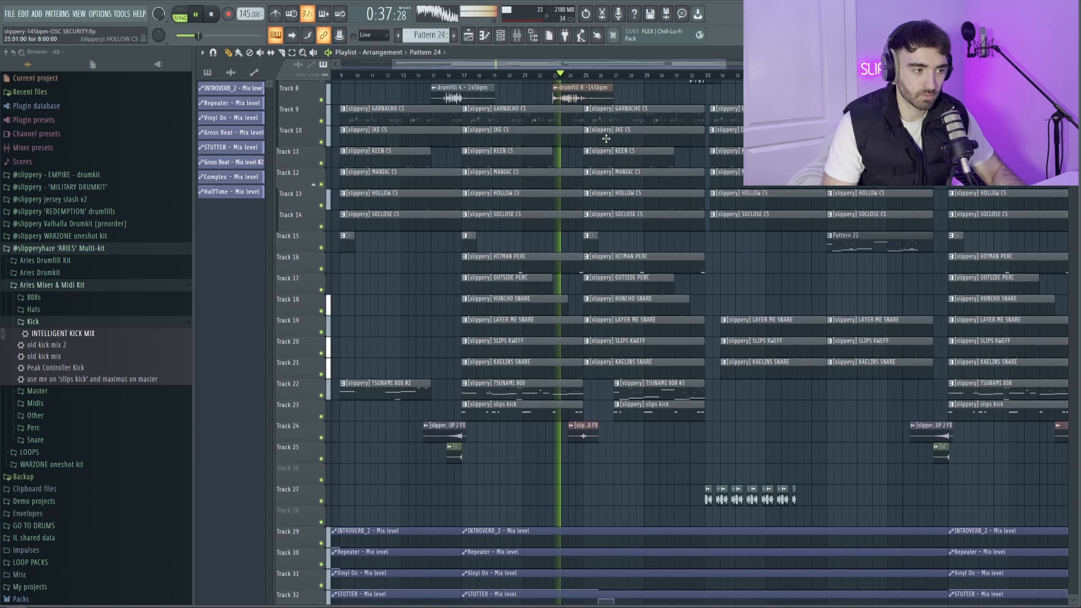
pyautogui.scroll(2, 577, 119)
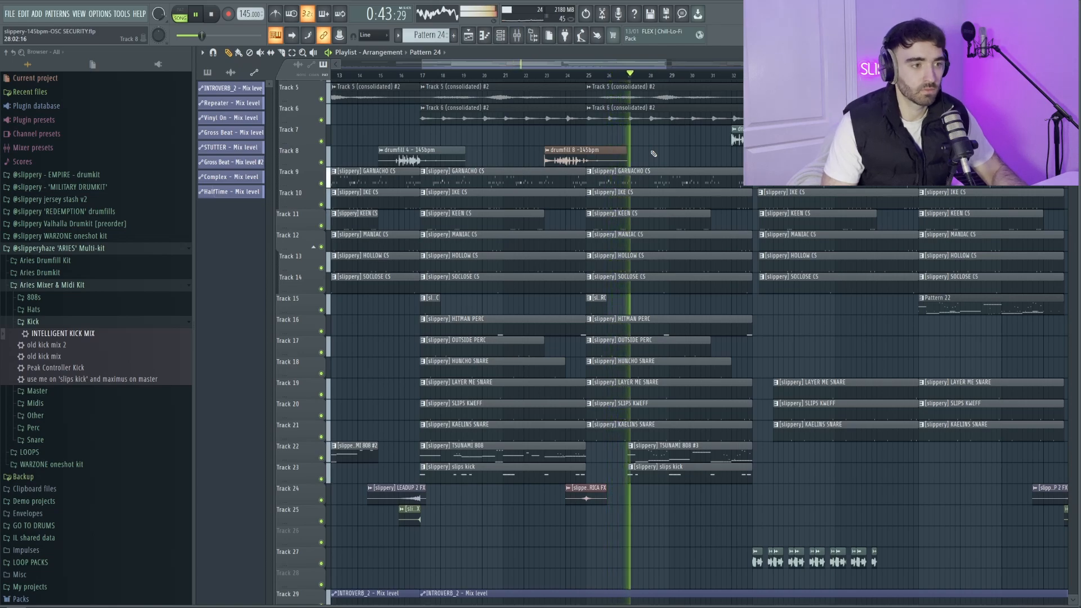
pyautogui.scroll(-2, 653, 153)
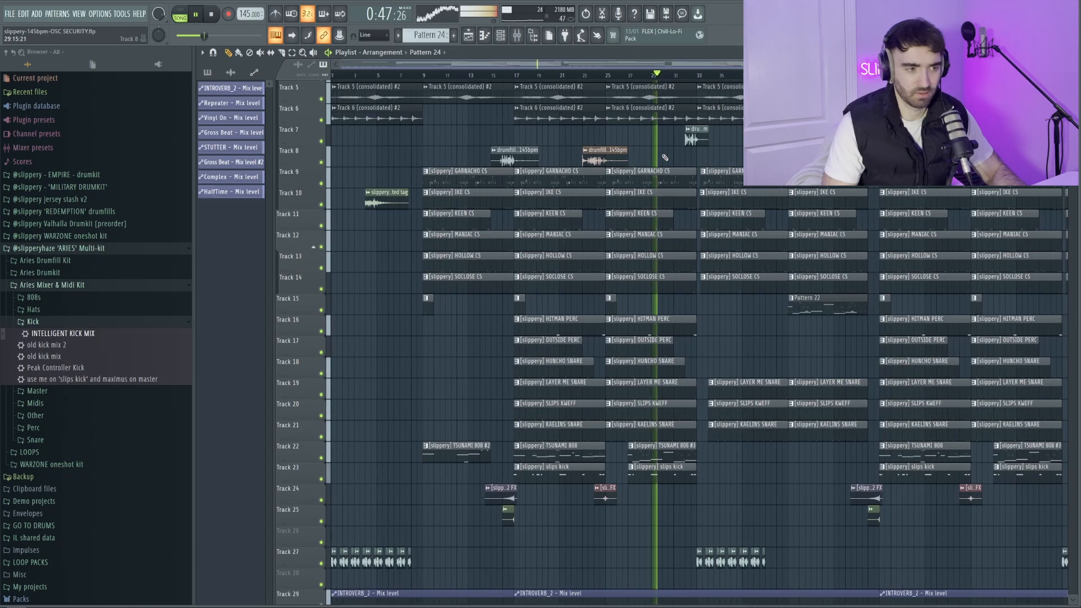
pyautogui.scroll(3, 653, 163)
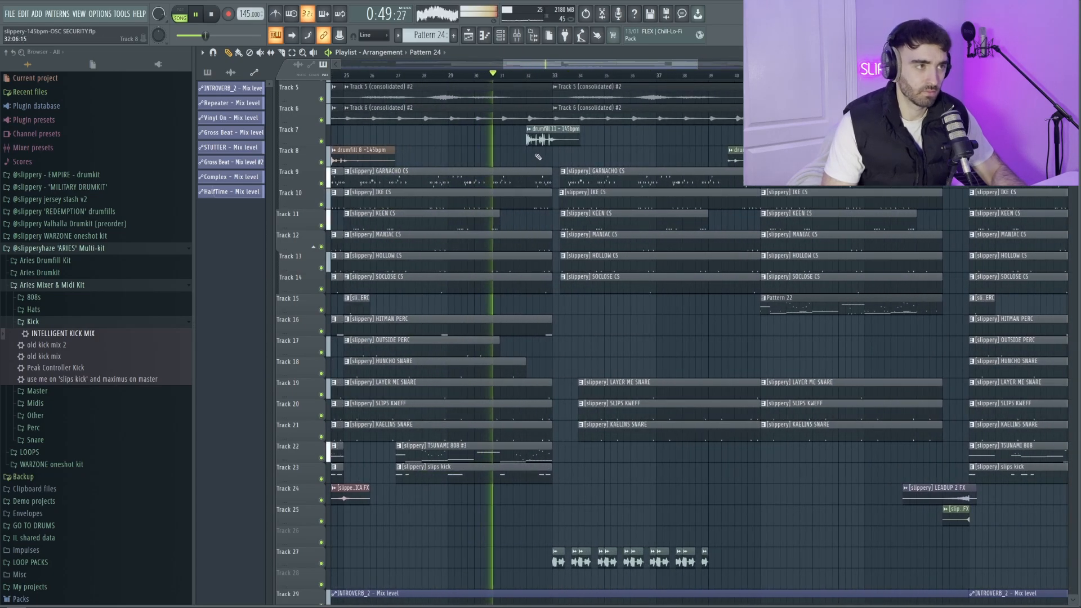
# - Follow playback from about bar 30 to bar 48, examining the drumfills, countersnares, snares, Pattern 22, Track 27 clips and lead-up FX
pyautogui.scroll(2, 561, 156)
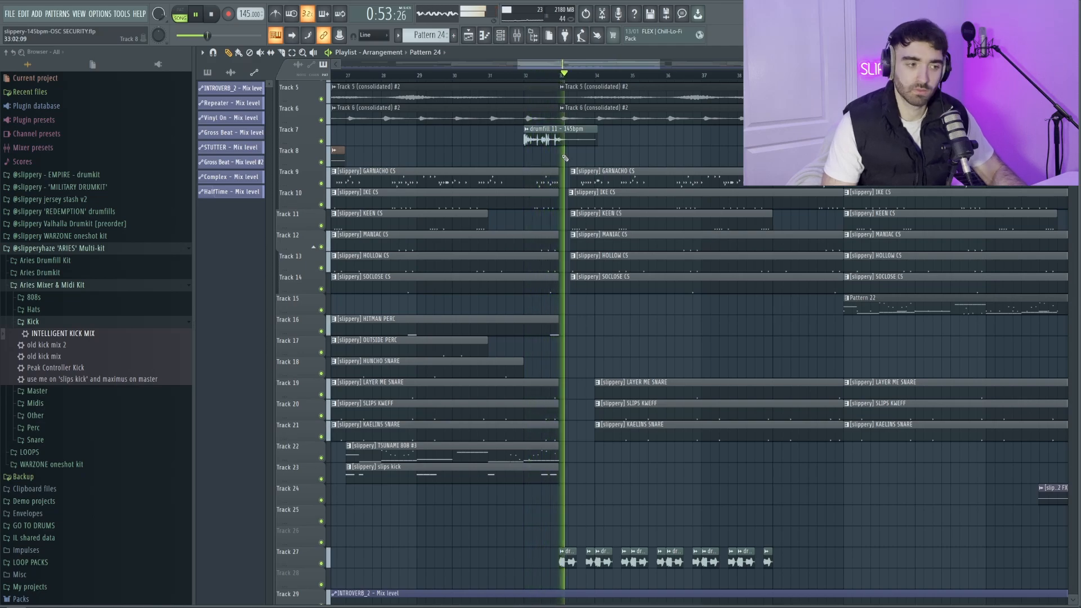
pyautogui.scroll(1, 573, 159)
pyautogui.scroll(-3, 650, 171)
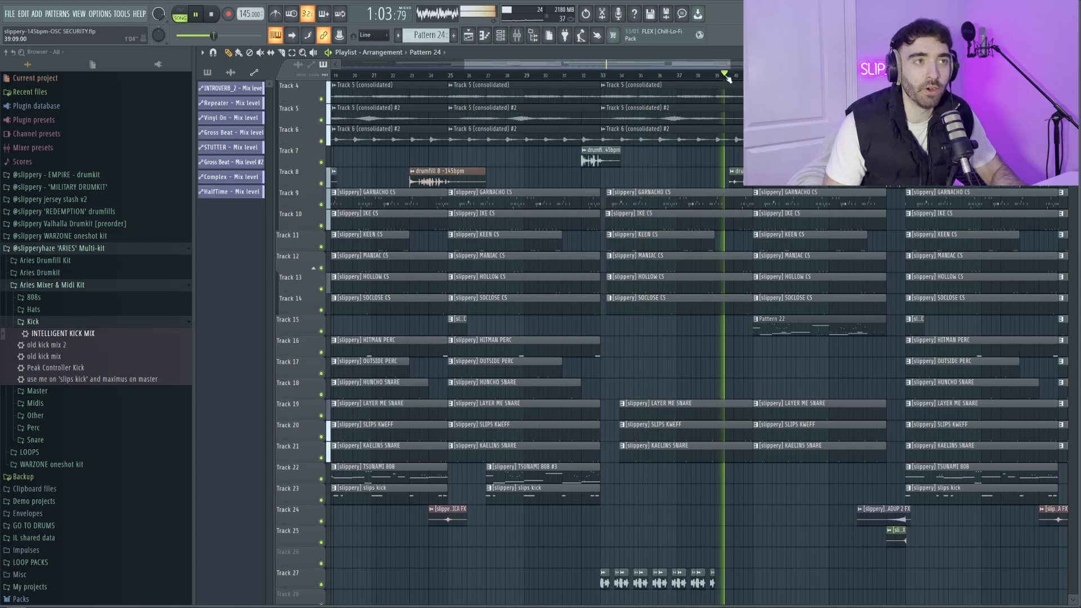
pyautogui.scroll(-3, 733, 164)
pyautogui.scroll(3, 734, 174)
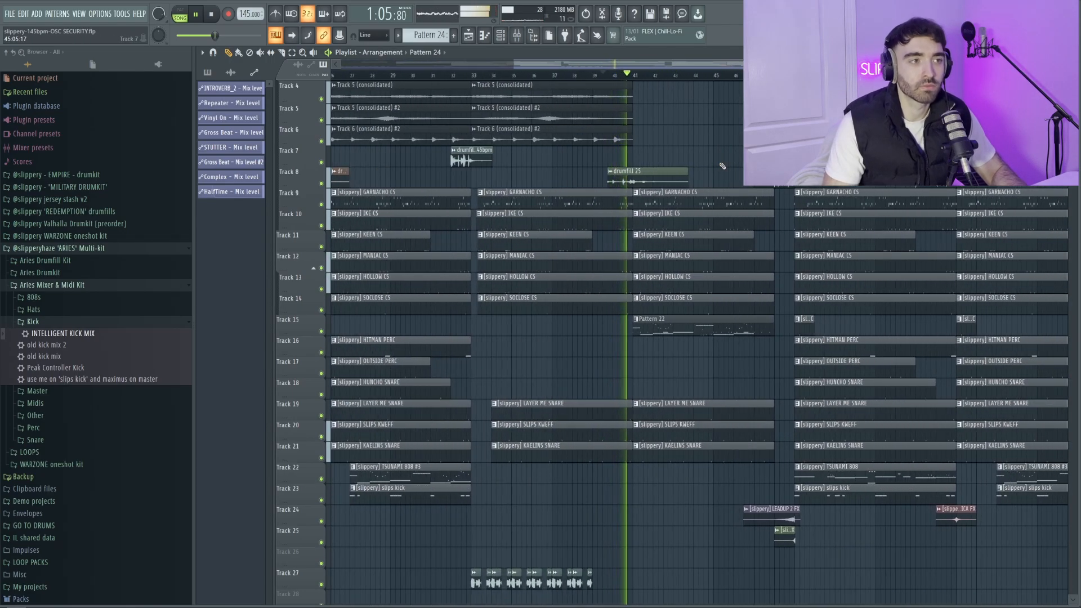
pyautogui.scroll(2, 722, 166)
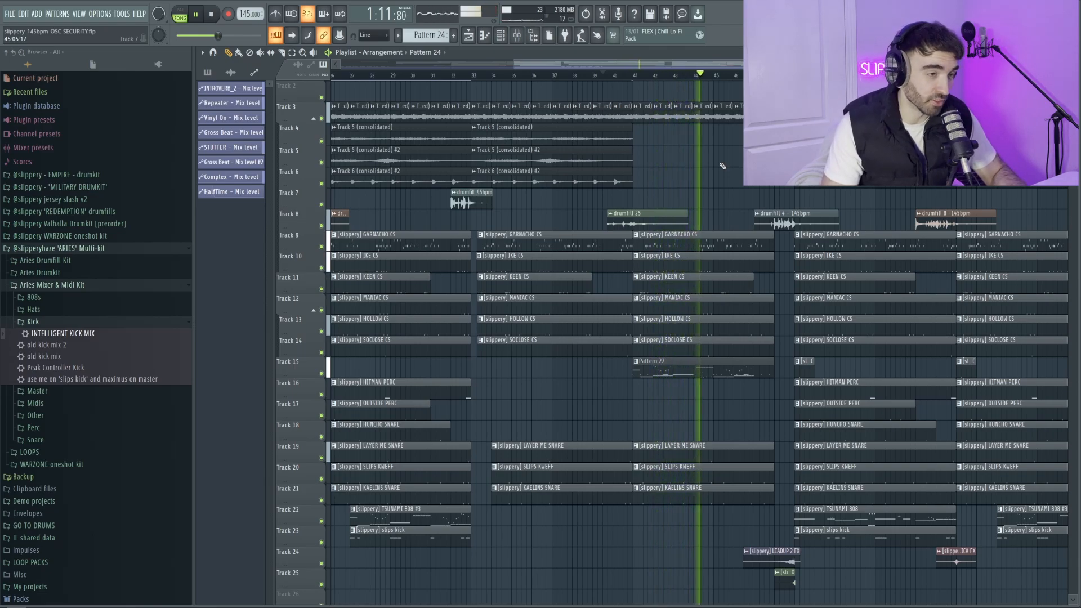
pyautogui.scroll(-3, 725, 186)
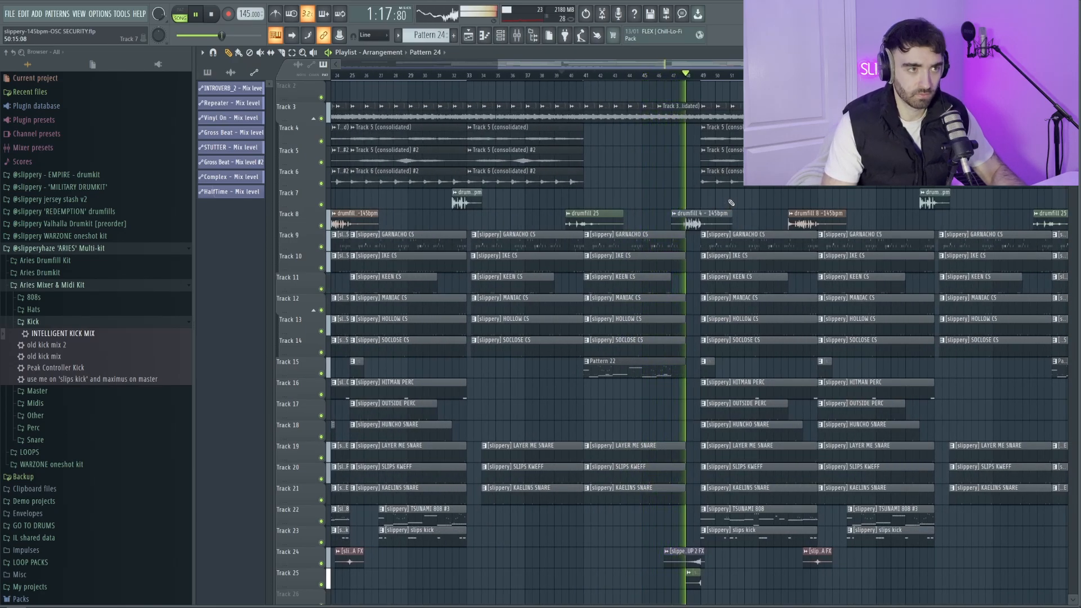
pyautogui.scroll(3, 731, 202)
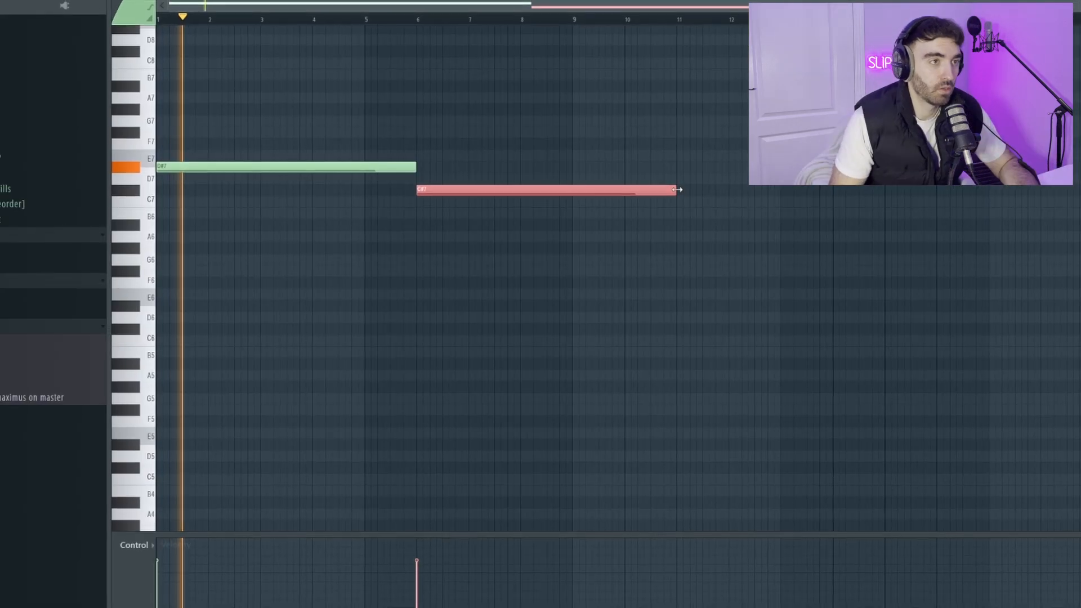
# - Shorten the C#7 note to end at bar 9, duplicate both Kontakt notes after themselves and play the pattern
pyautogui.moveTo(681, 194); pyautogui.dragTo(570, 207)
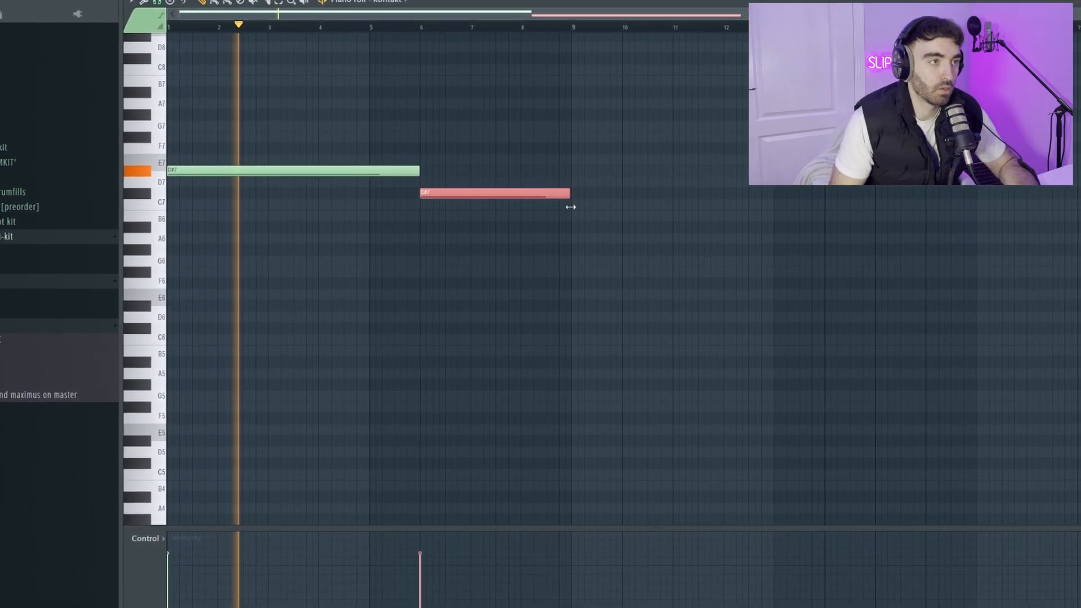
pyautogui.scroll(2, 597, 225)
pyautogui.keyDown('ctrl'); pyautogui.click(668, 237); pyautogui.keyUp('ctrl')
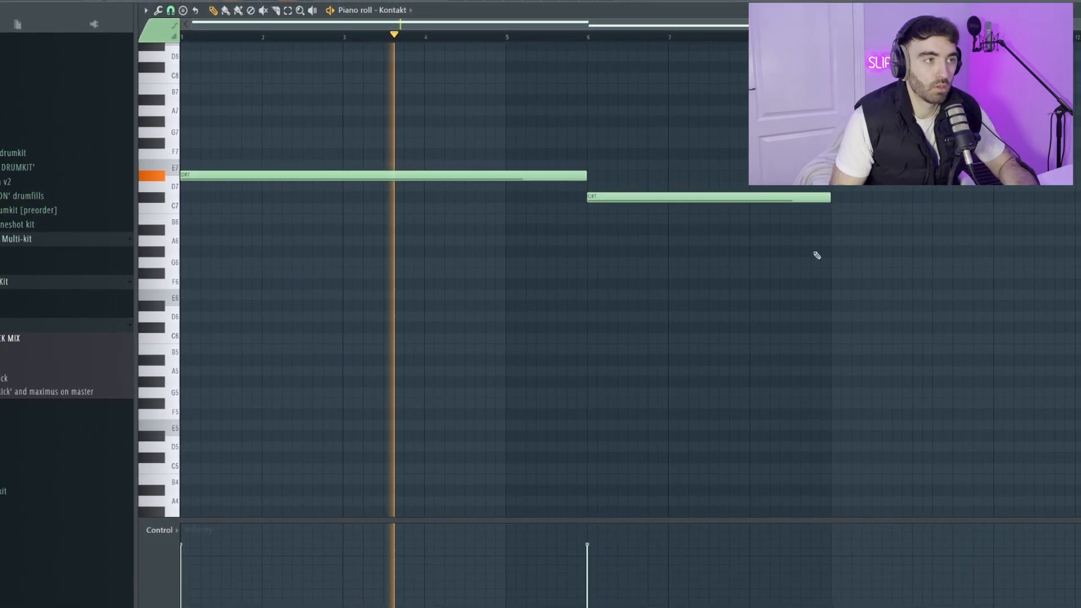
pyautogui.hotkey('ctrl', 'a')
pyautogui.hotkey('ctrl', 'b')
pyautogui.scroll(-2, 453, 126)
pyautogui.hotkey('ctrl', 'd')
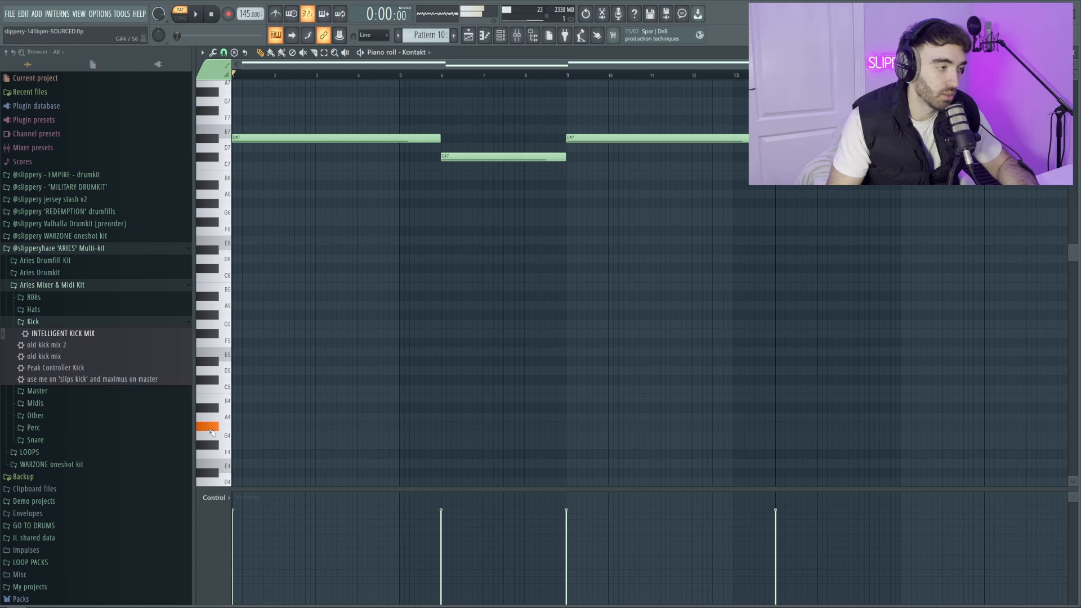
pyautogui.press('space')
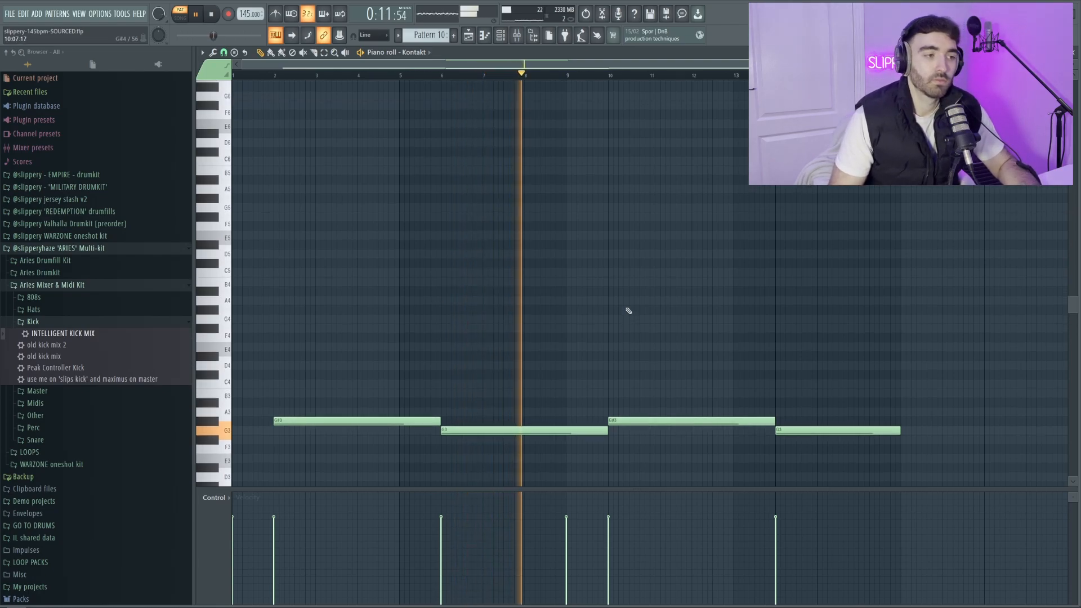
# - Shorten the F#5 note in Kontakt #3 to end at bar 2 and duplicate the F5–F#5 pair across bar 2
pyautogui.scroll(3, 628, 309)
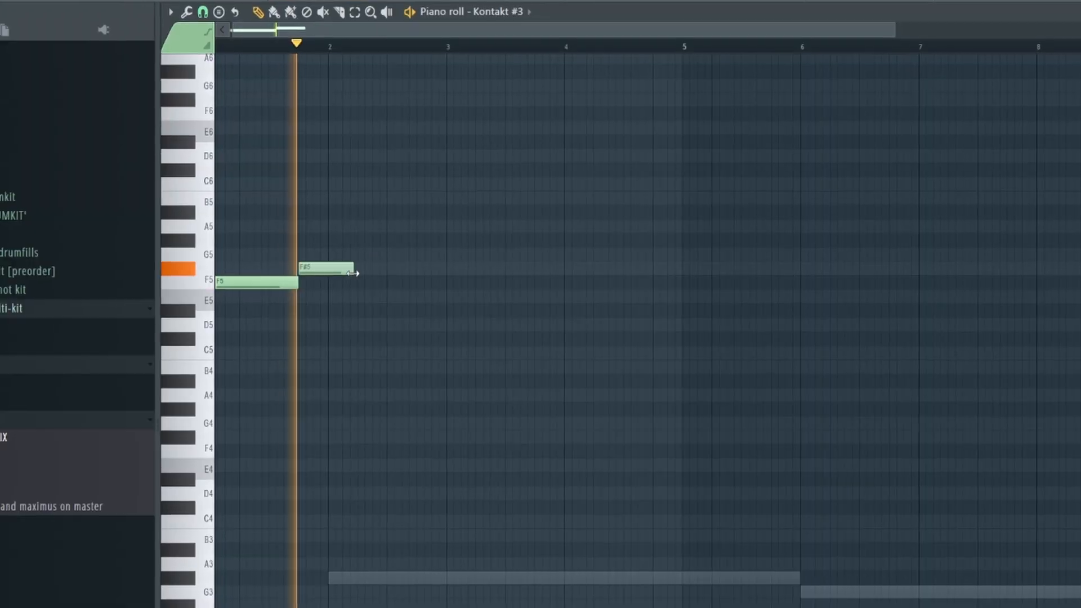
pyautogui.moveTo(353, 273); pyautogui.dragTo(207, 225)
pyautogui.hotkey('ctrl', 'b')
pyautogui.scroll(-3, 290, 220)
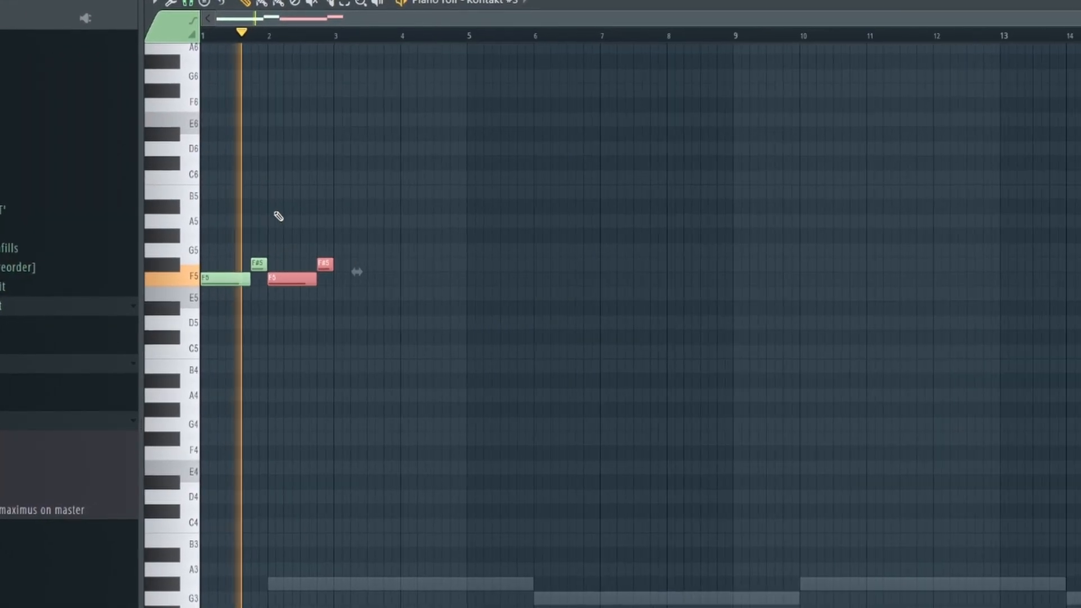
# - Duplicate the two-bar F5–F#5 phrase across bars 3 and 4 and reposition the F5 note in bar 4
pyautogui.moveTo(441, 313); pyautogui.dragTo(216, 222)
pyautogui.hotkey('ctrl', 'b')
pyautogui.keyDown('ctrl'); pyautogui.click(298, 196); pyautogui.keyUp('ctrl')
pyautogui.scroll(2, 310, 192)
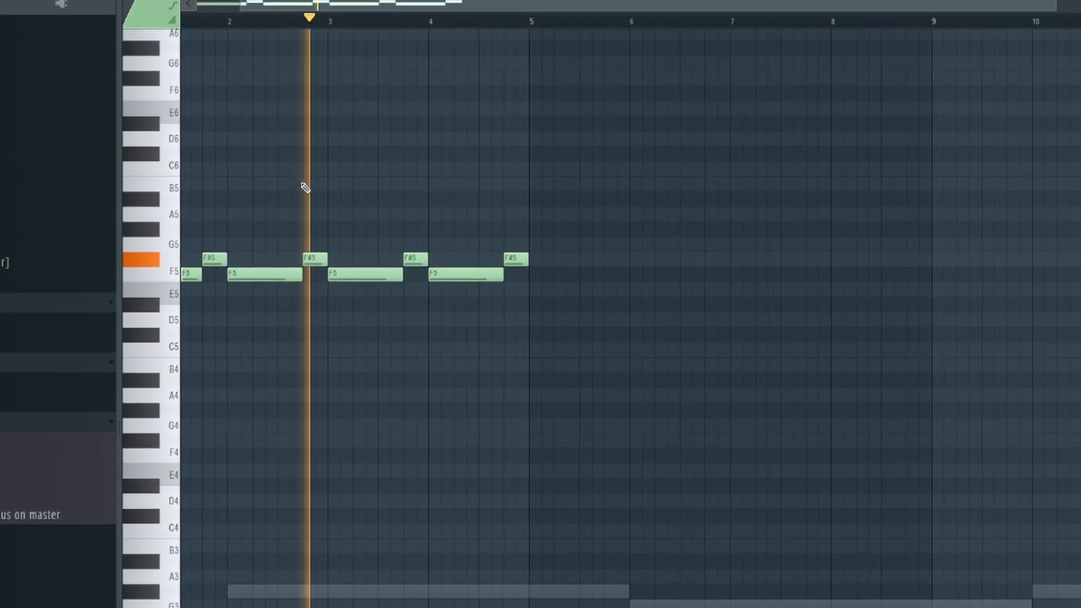
pyautogui.moveTo(489, 273); pyautogui.dragTo(505, 318)
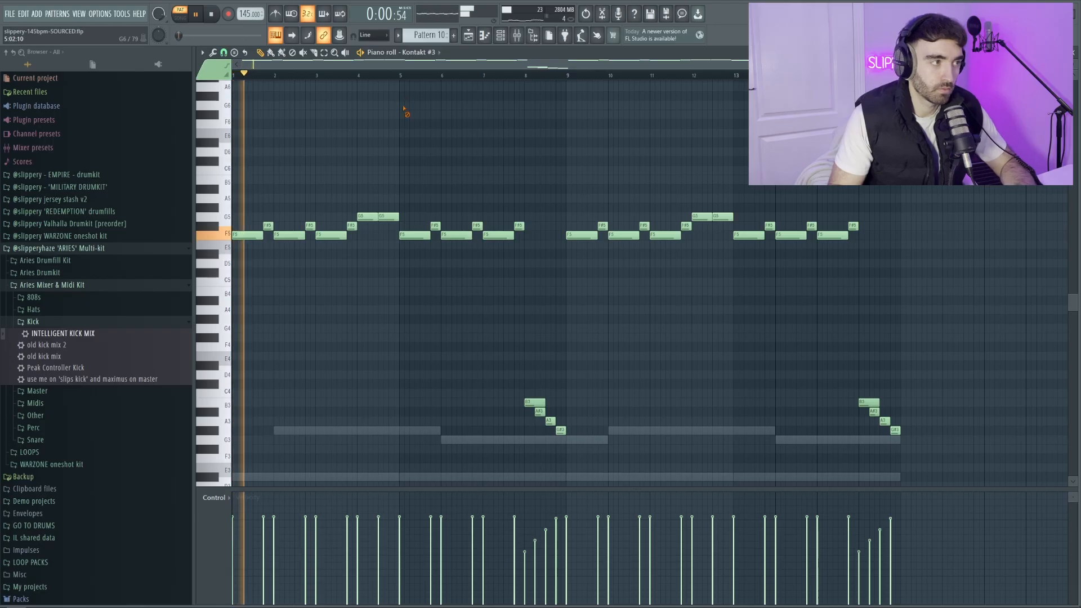
# - Play the Kontakt #3 and Kontakt #5 melodies and the consolidated audio tracks, examining how the layers fit together
pyautogui.scroll(2, 235, 204)
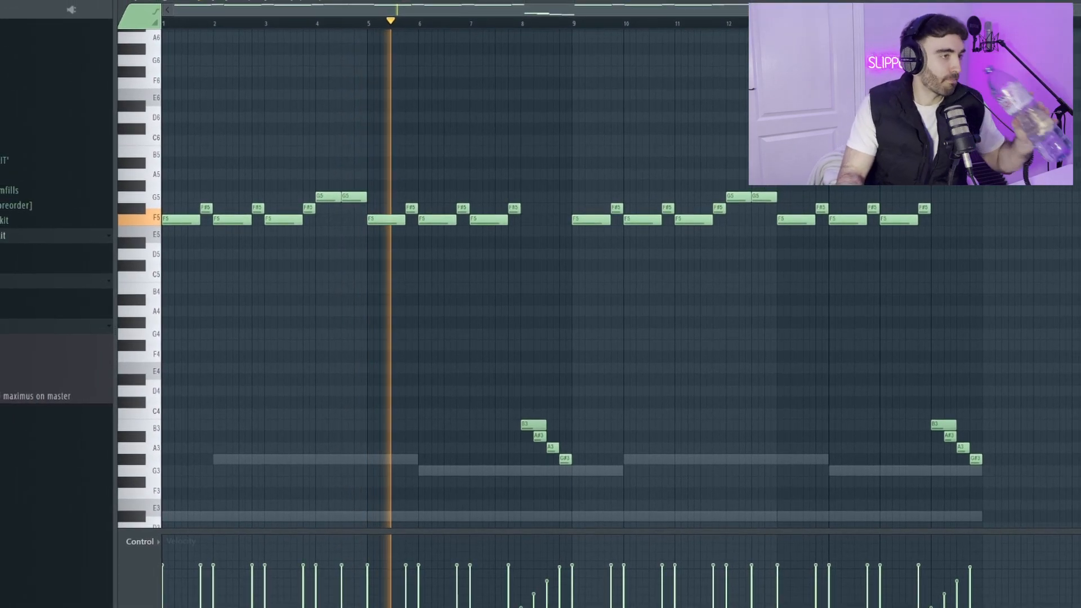
pyautogui.press('space')
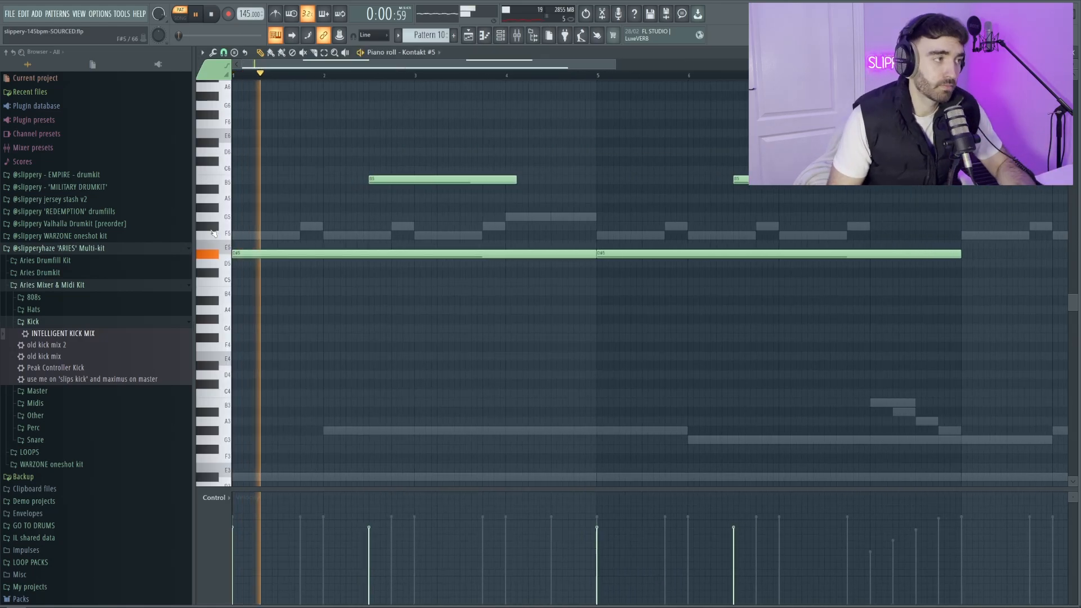
pyautogui.scroll(-1, 479, 254)
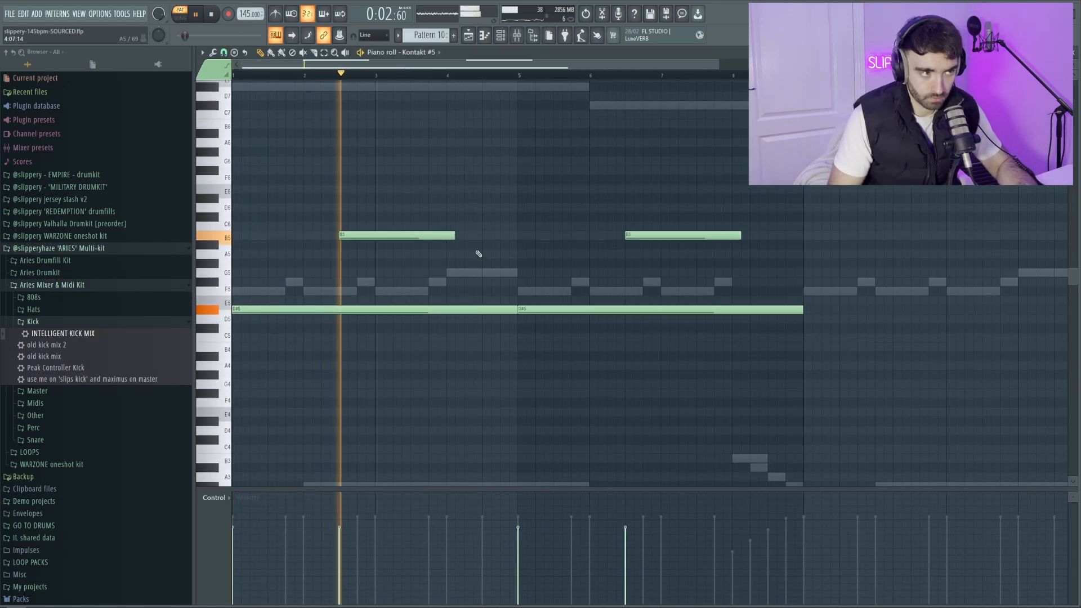
pyautogui.scroll(-1, 514, 248)
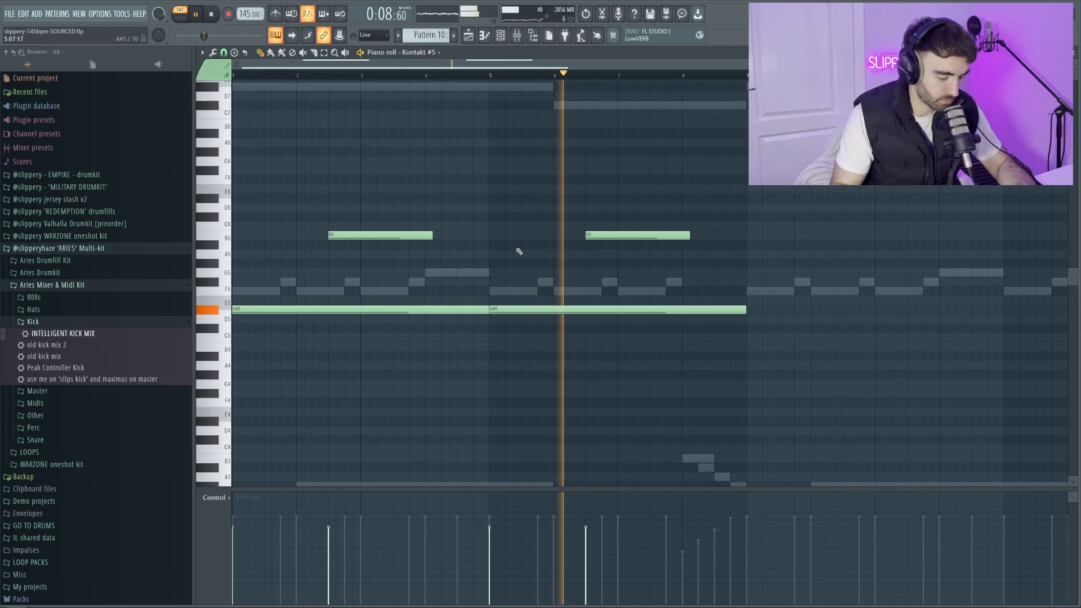
pyautogui.scroll(-2, 534, 234)
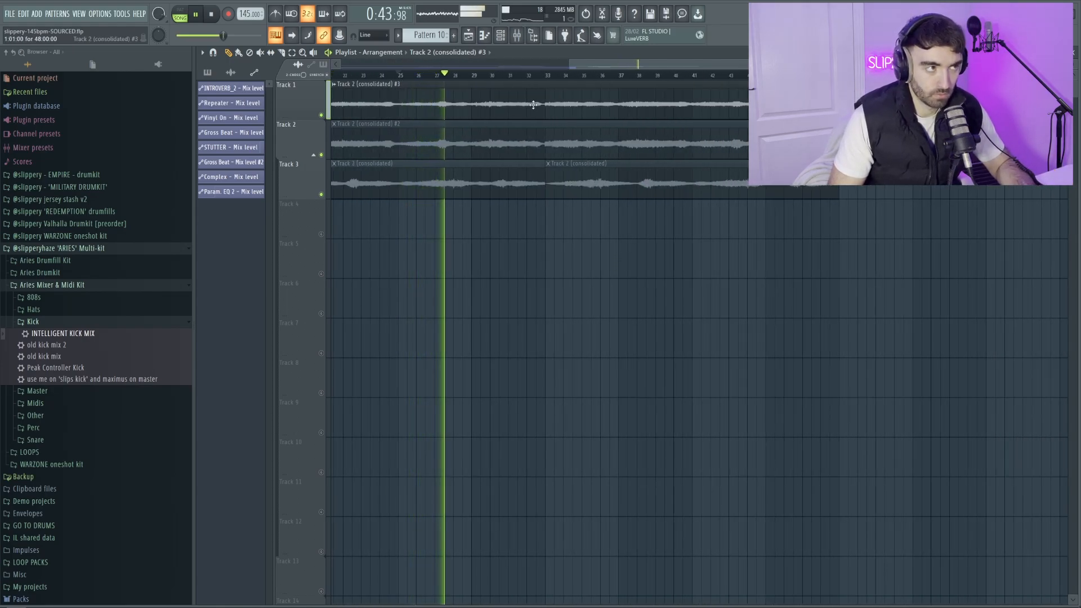
pyautogui.press('space')
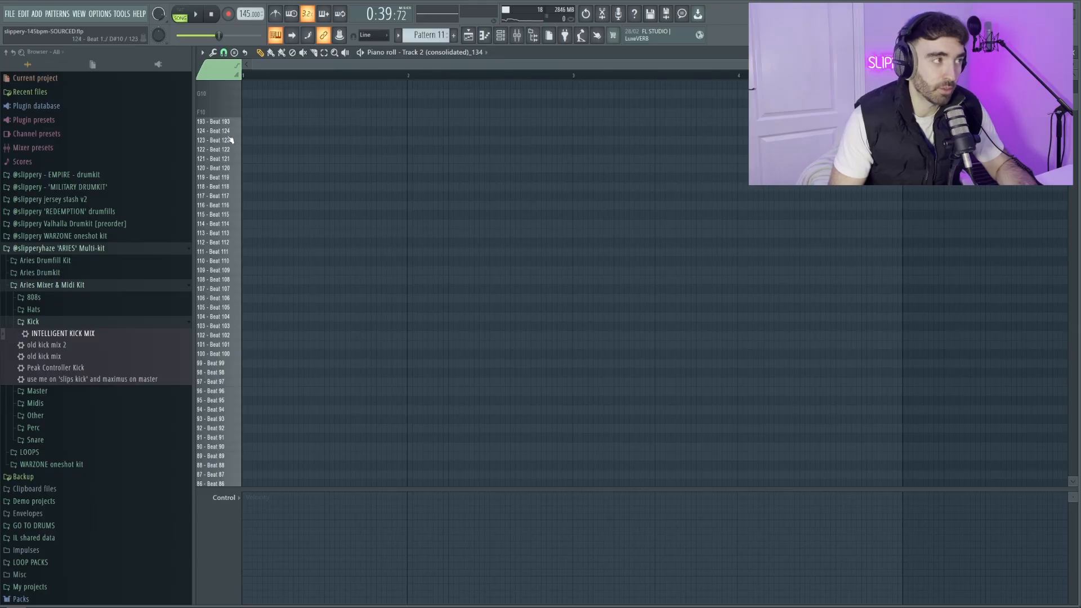
# - Audition individual slices, duplicate the Beat 121–118 notes after themselves and shift the copies down four slices to Beat 117–114
pyautogui.click(229, 133)
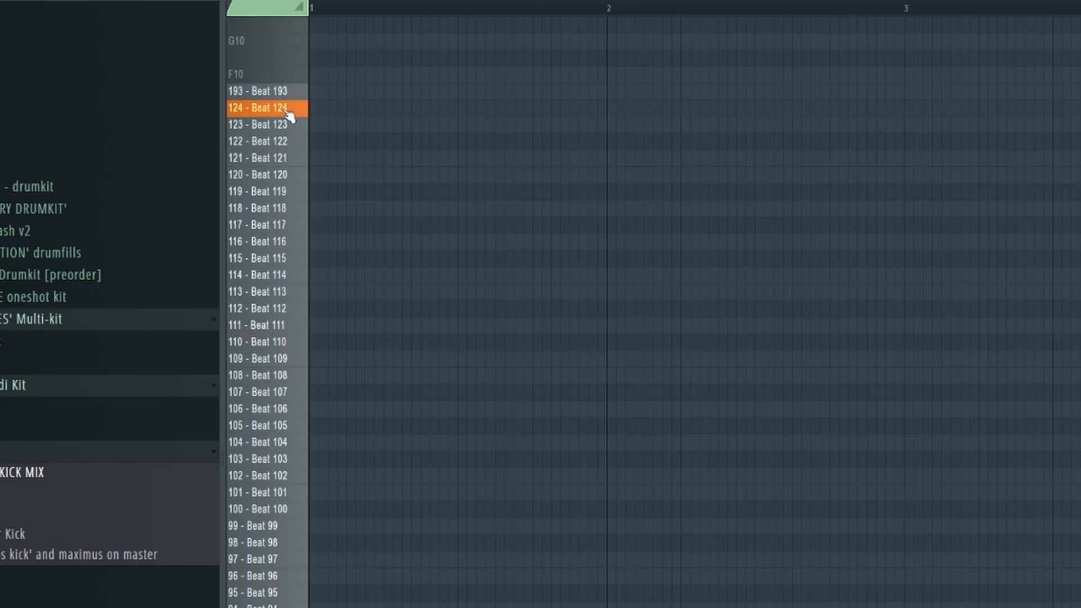
pyautogui.click(262, 228)
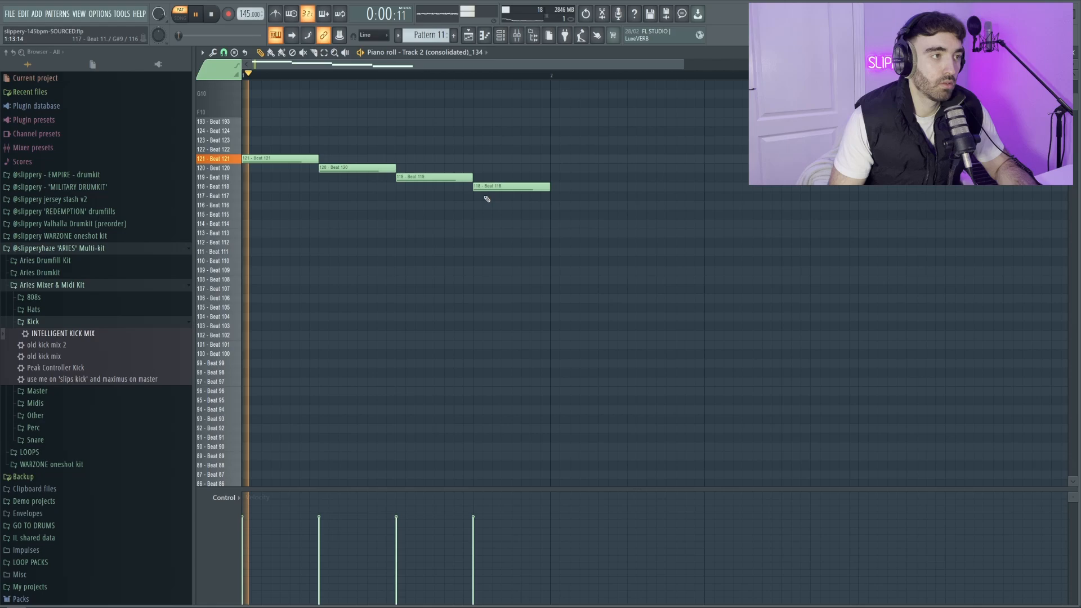
pyautogui.scroll(-2, 484, 198)
pyautogui.hotkey('ctrl', 'a')
pyautogui.hotkey('ctrl', 'b')
pyautogui.hotkey('shift', 'Down')
pyautogui.hotkey('shift', 'Down')
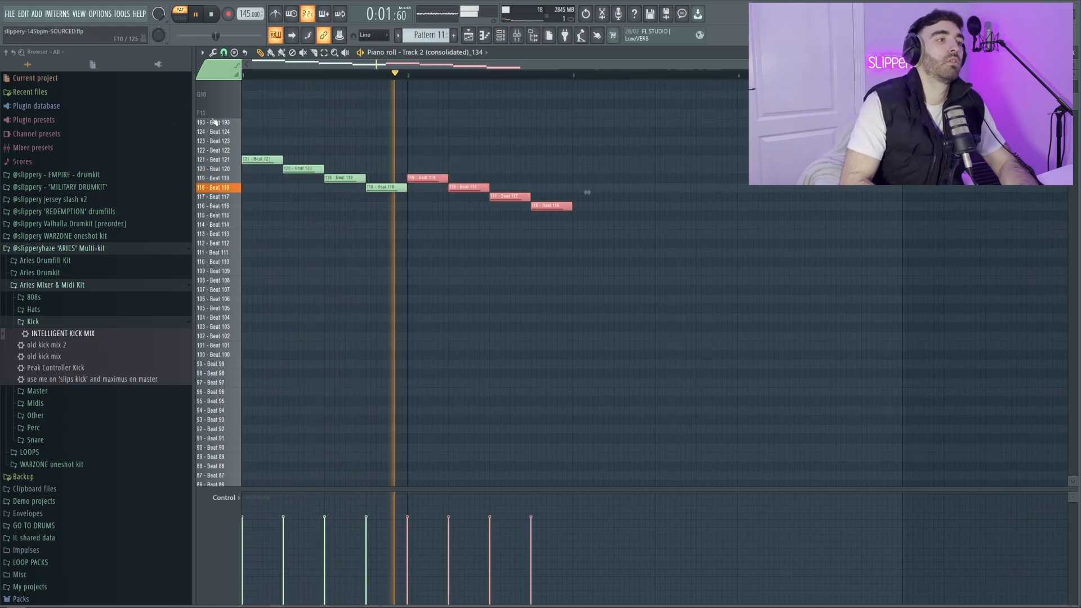
pyautogui.hotkey('shift', 'Down')
pyautogui.hotkey('shift', 'Down')
pyautogui.scroll(-1, 538, 311)
pyautogui.keyDown('ctrl'); pyautogui.click(613, 333); pyautogui.keyUp('ctrl')
# - Duplicate the complete eight-note Beat 121–114 run directly after itself
pyautogui.hotkey('ctrl', 'a')
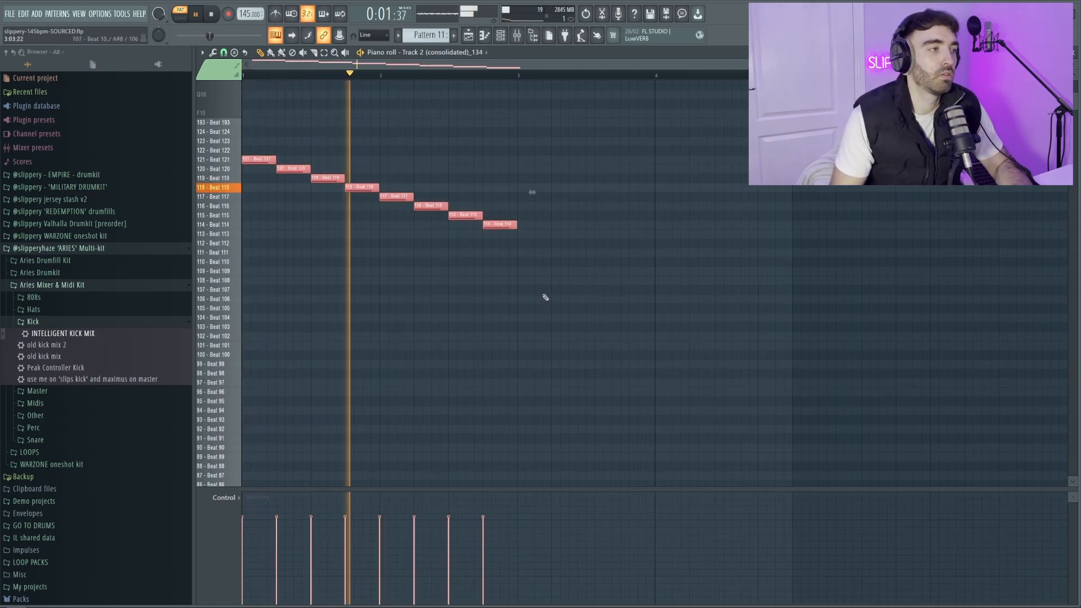
pyautogui.hotkey('ctrl', 'b')
pyautogui.scroll(-1, 545, 296)
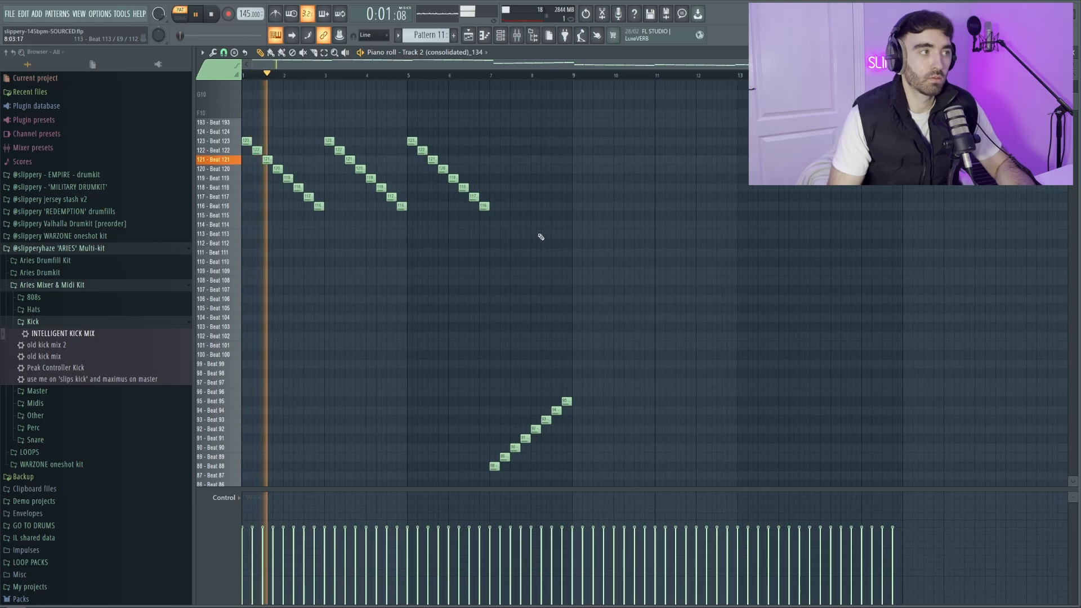
# - Play the sliced pattern and examine the descending and ascending slice runs from Beat 123 down to Beat 68
pyautogui.scroll(-4, 542, 233)
pyautogui.scroll(5, 538, 248)
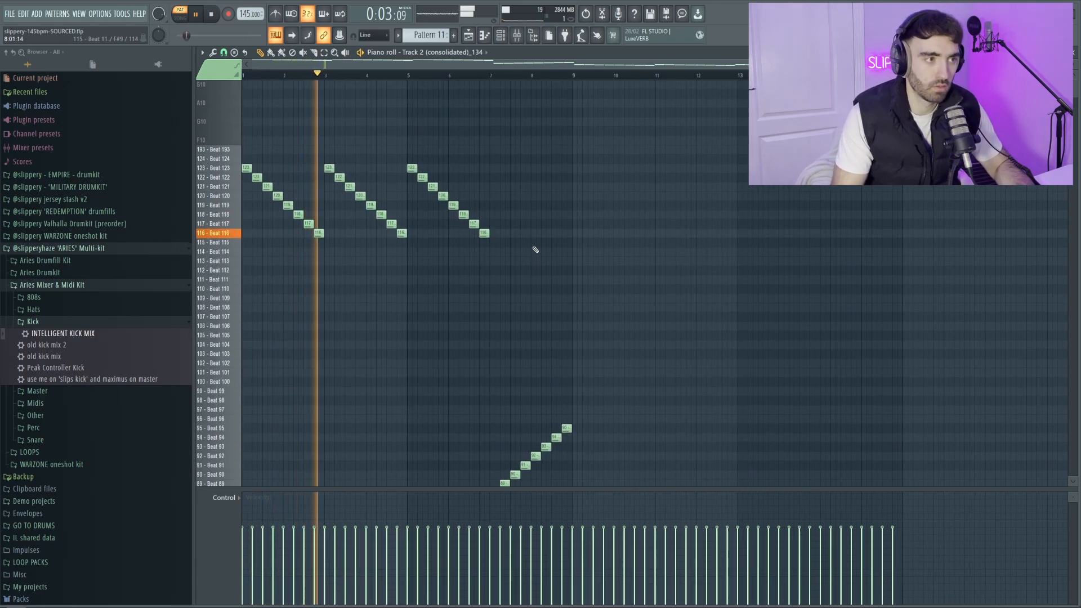
pyautogui.scroll(-3, 535, 248)
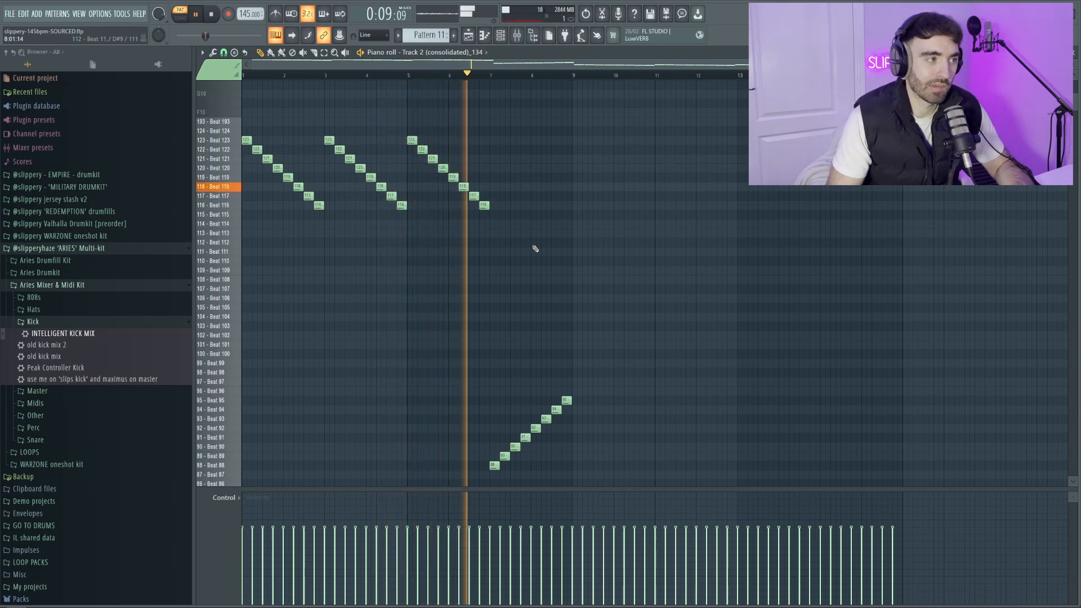
pyautogui.scroll(-2, 535, 249)
pyautogui.scroll(-5, 658, 291)
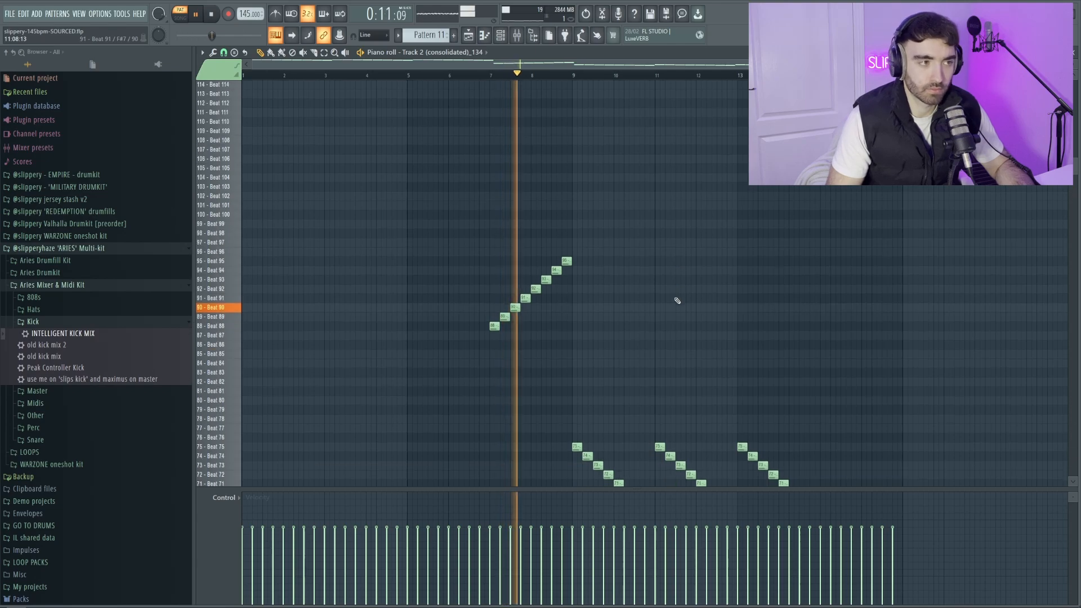
pyautogui.scroll(-6, 691, 301)
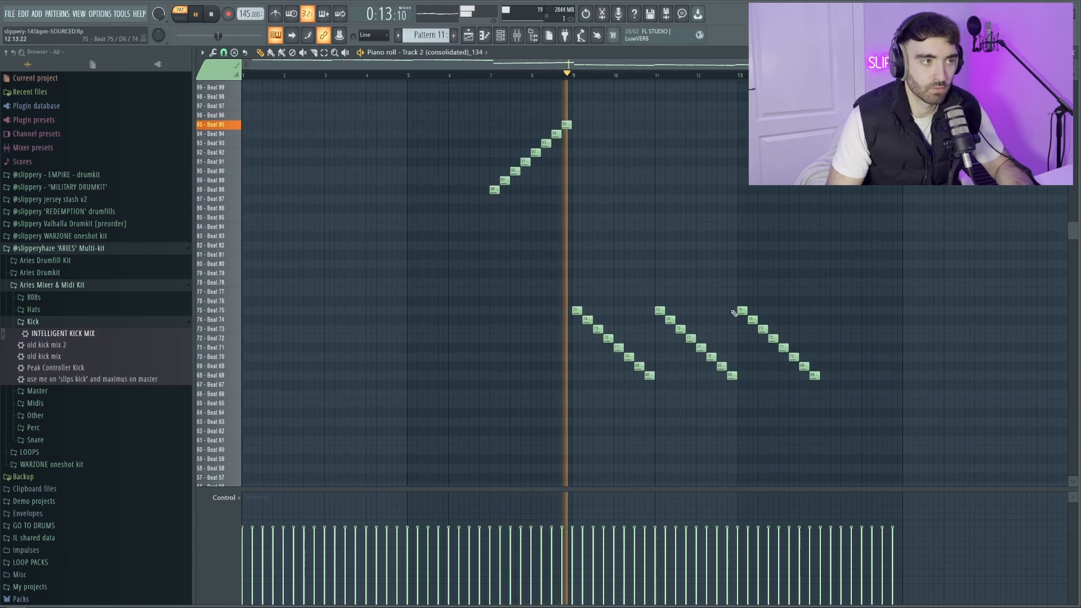
pyautogui.scroll(-1, 845, 368)
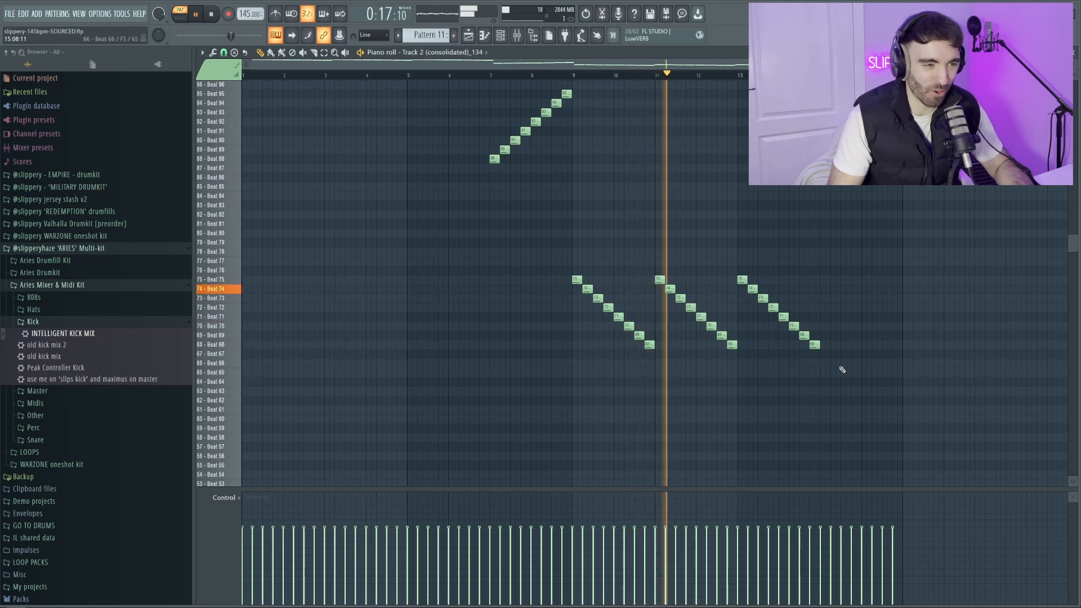
pyautogui.scroll(-1, 843, 369)
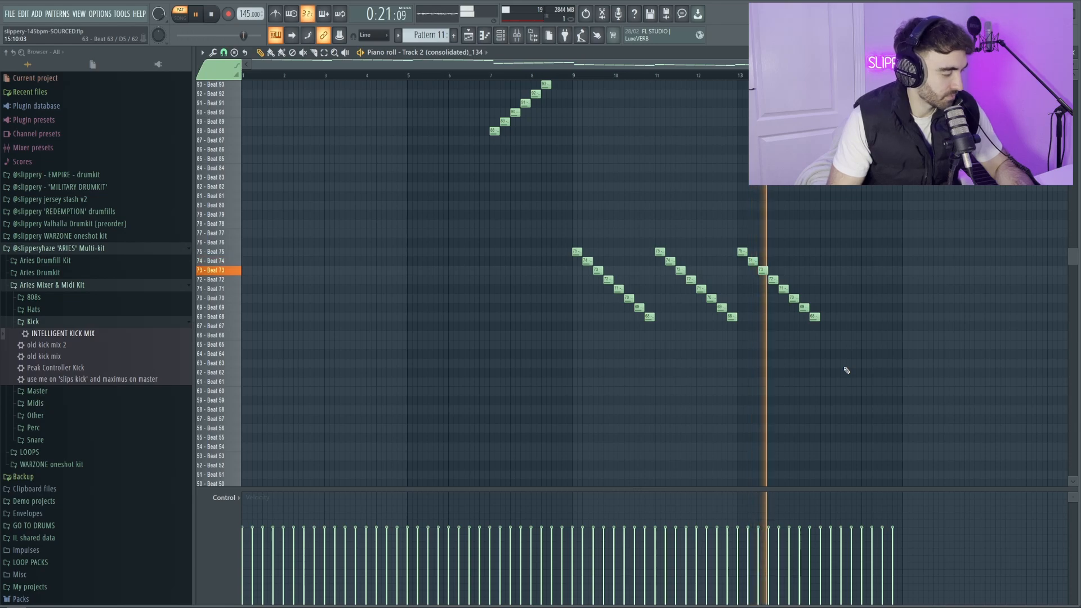
pyautogui.scroll(-6, 846, 370)
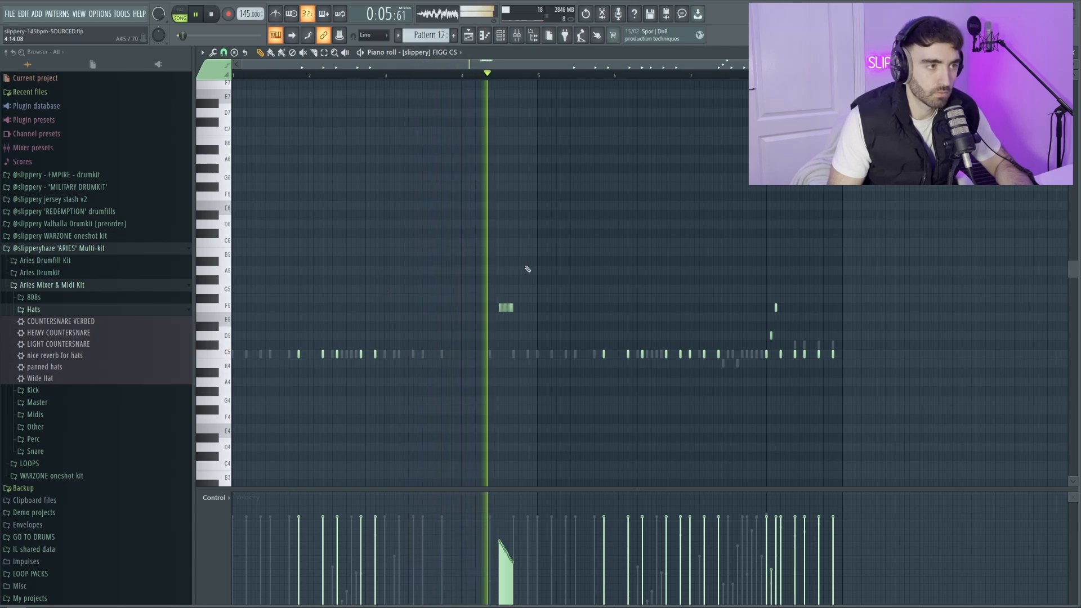
# - Open the GOAT SNUFF PERC channel's notes in the piano roll and examine its hits against the other drum parts
pyautogui.scroll(-1, 530, 284)
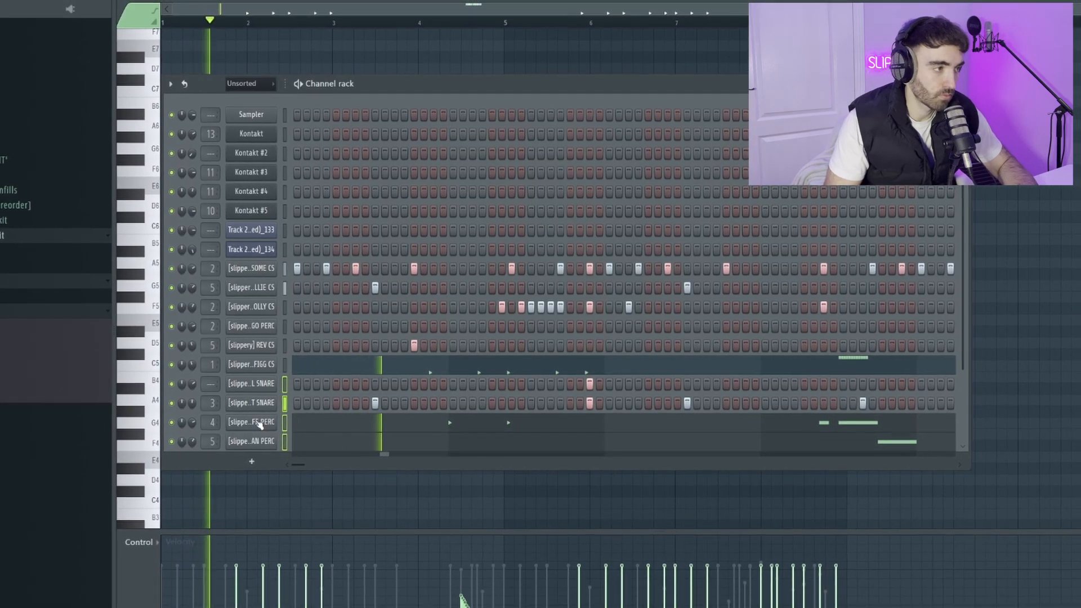
pyautogui.rightClick(261, 424)
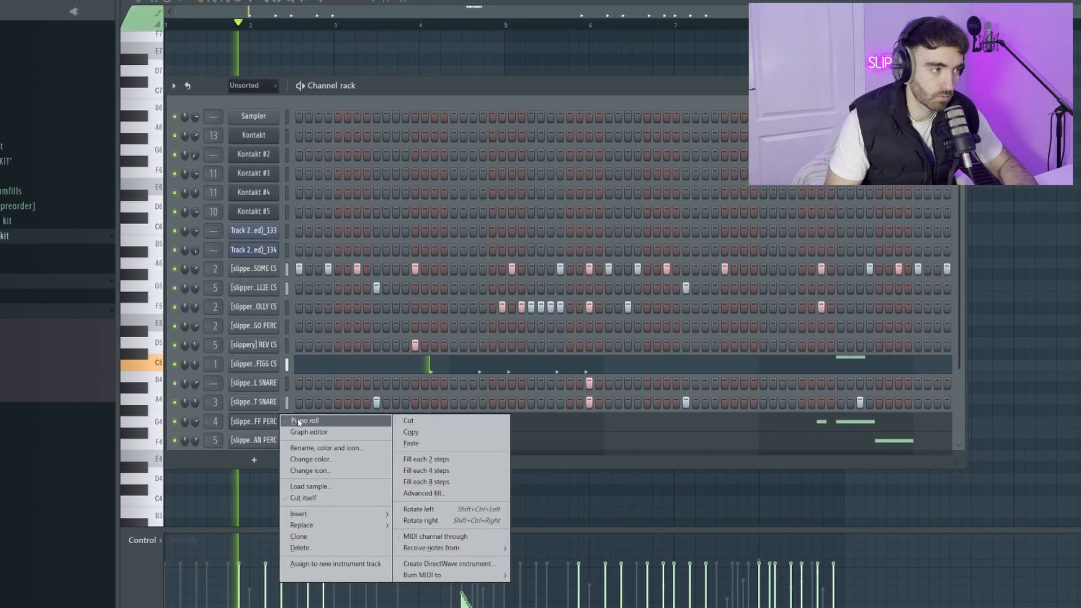
pyautogui.click(299, 420)
pyautogui.scroll(-2, 478, 263)
pyautogui.scroll(2, 413, 241)
pyautogui.scroll(-2, 428, 231)
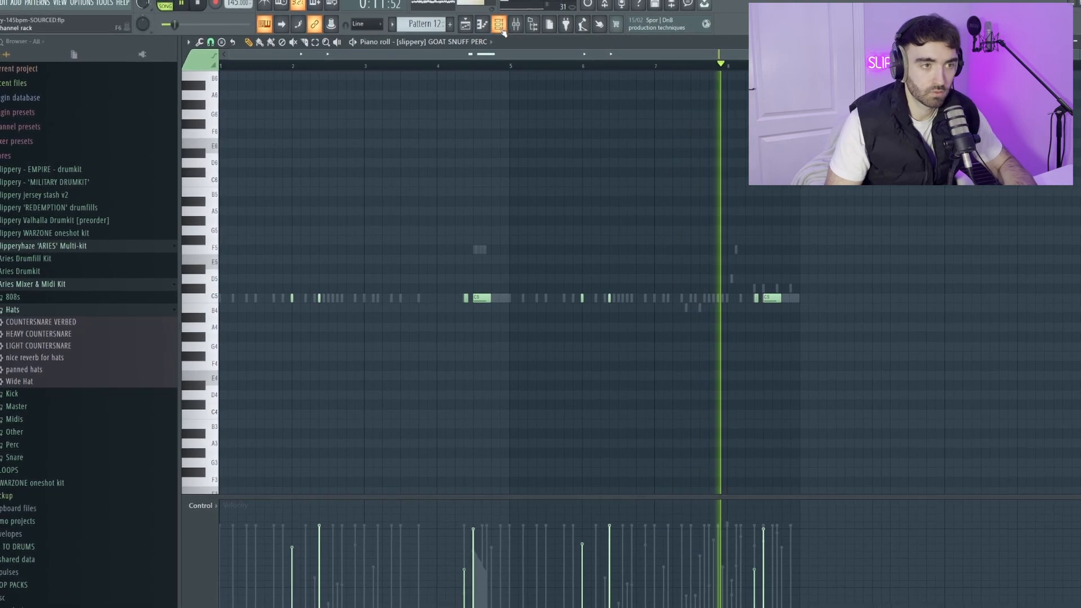
# - Add a hit on step 13 for the JERSEY KICK 1, !zay 808 and adjoining ED PERC channels
pyautogui.scroll(2, 562, 189)
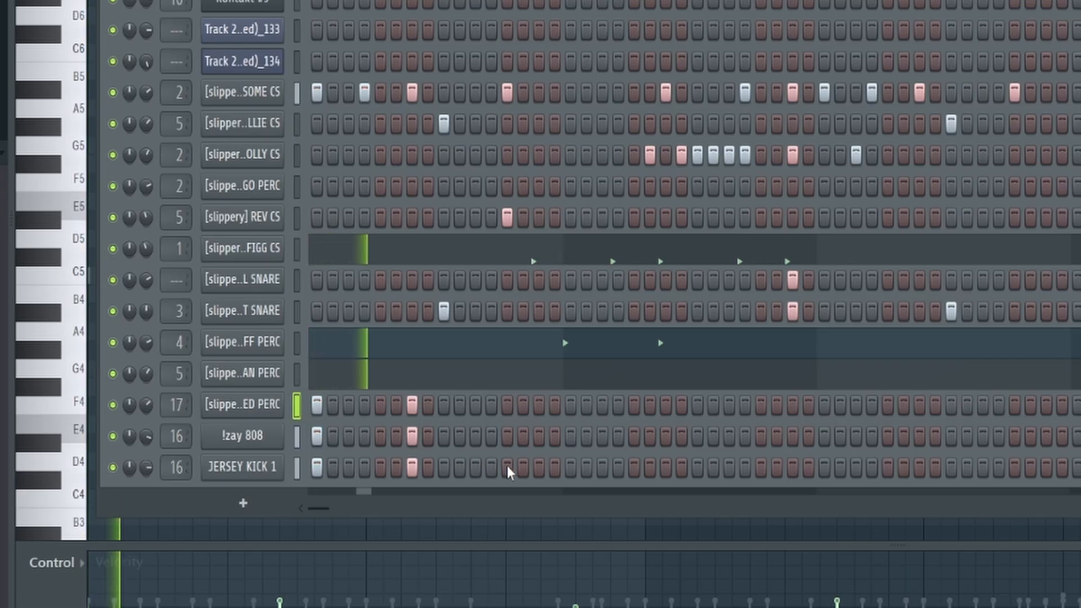
pyautogui.click(442, 450)
pyautogui.click(442, 434)
pyautogui.click(441, 419)
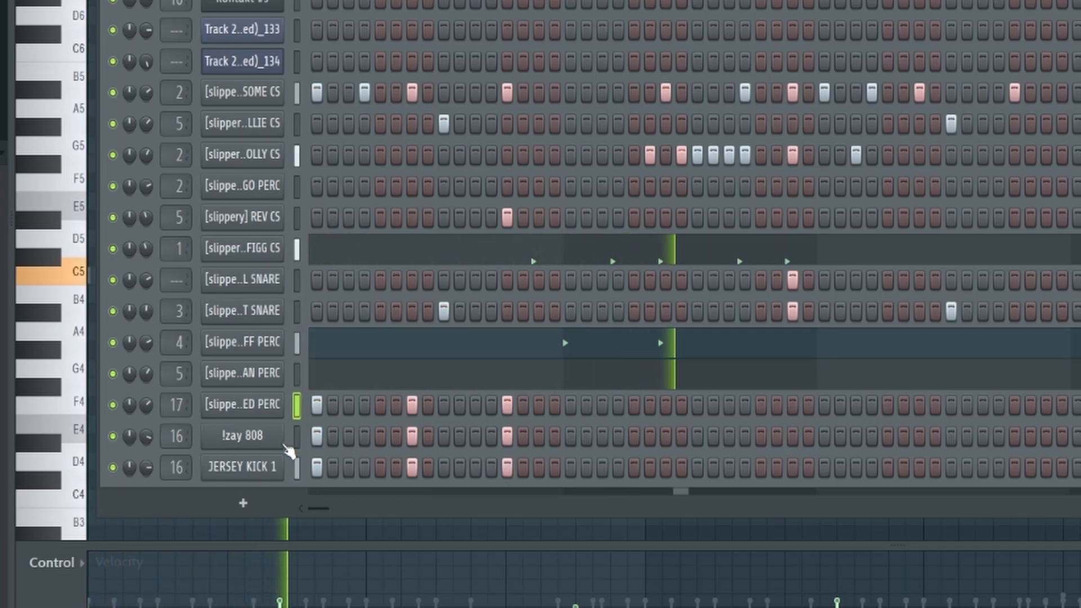
# - Open the !zay 808 channel's notes in the piano roll and examine its pattern against the other drum parts
pyautogui.rightClick(283, 425)
pyautogui.click(307, 430)
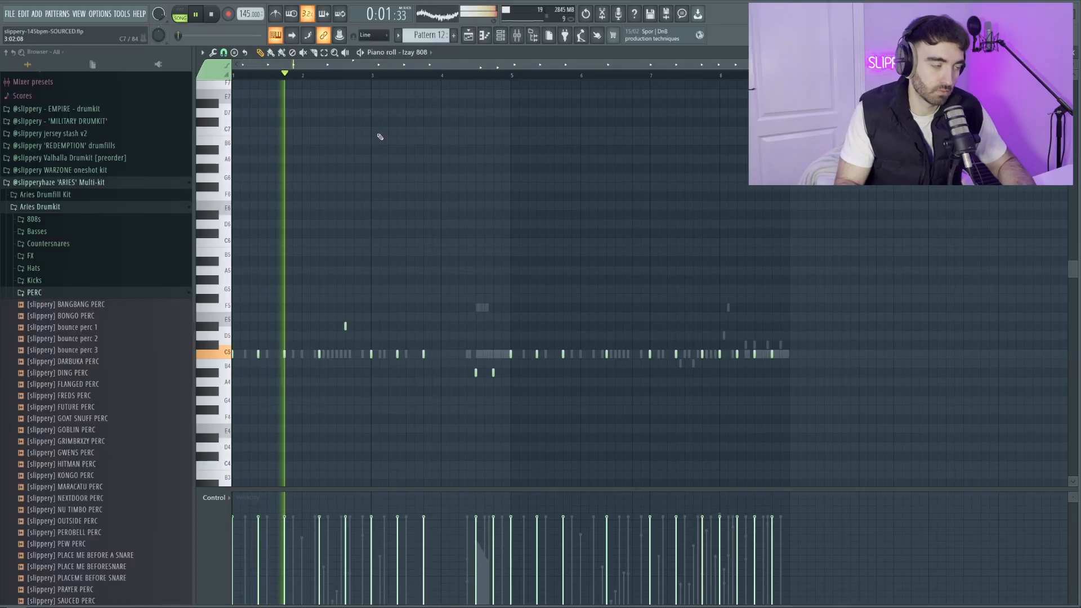
pyautogui.scroll(3, 337, 299)
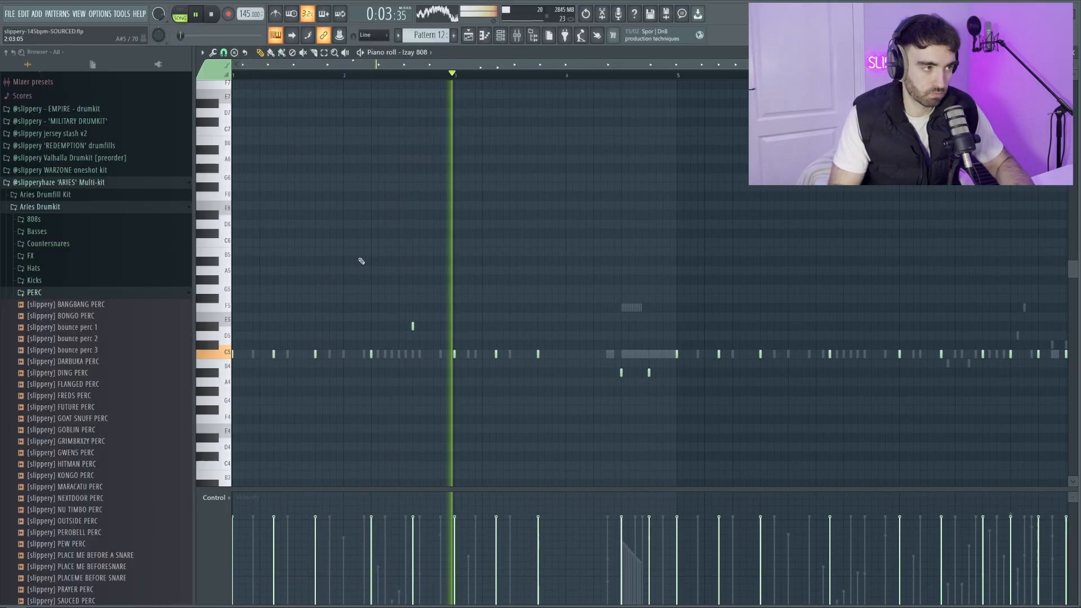
pyautogui.scroll(-3, 394, 253)
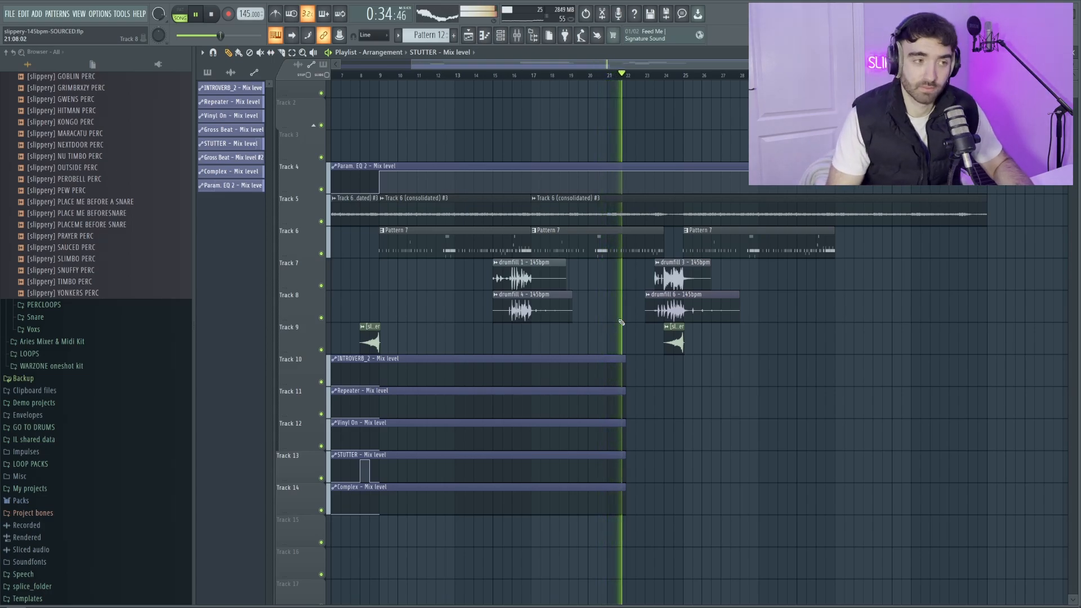
# - Play the arrangement and examine how the Pattern 7 clips, drumfills, risers and mix-level automation line up
pyautogui.scroll(-2, 755, 369)
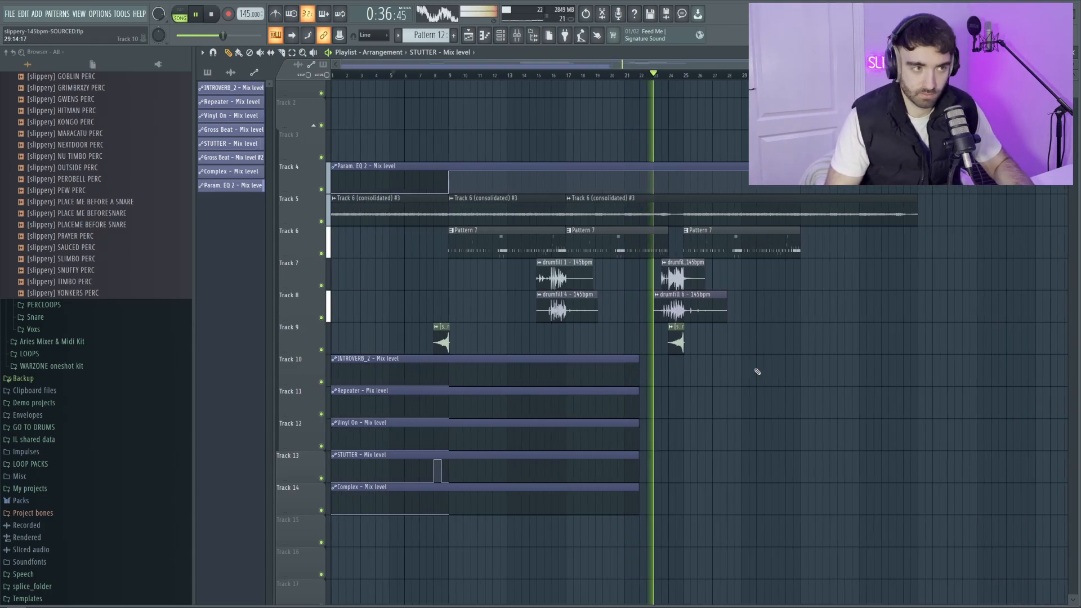
pyautogui.scroll(1, 757, 371)
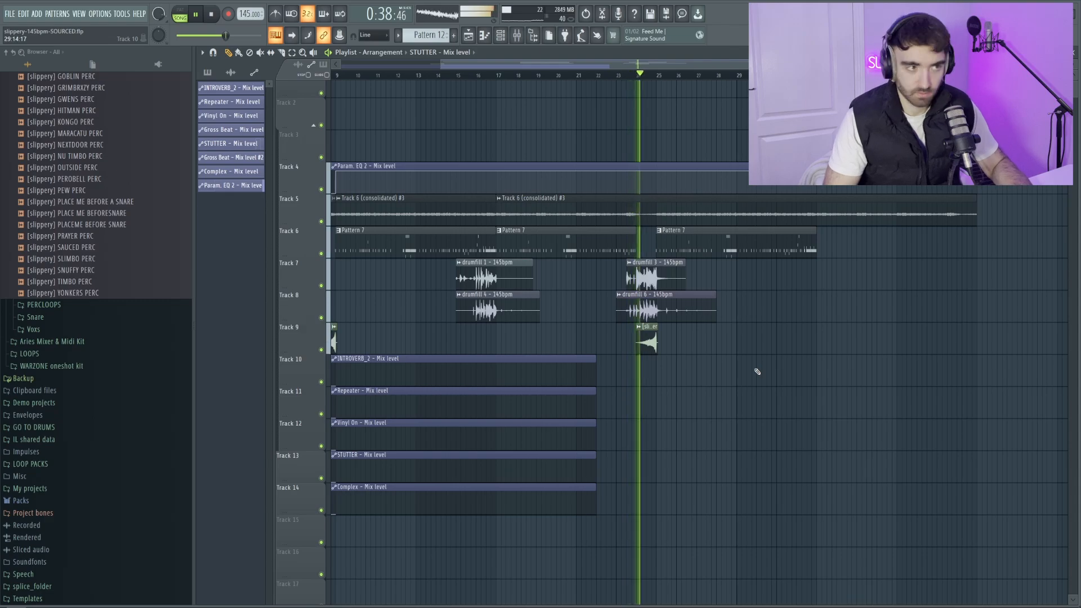
pyautogui.scroll(-2, 743, 369)
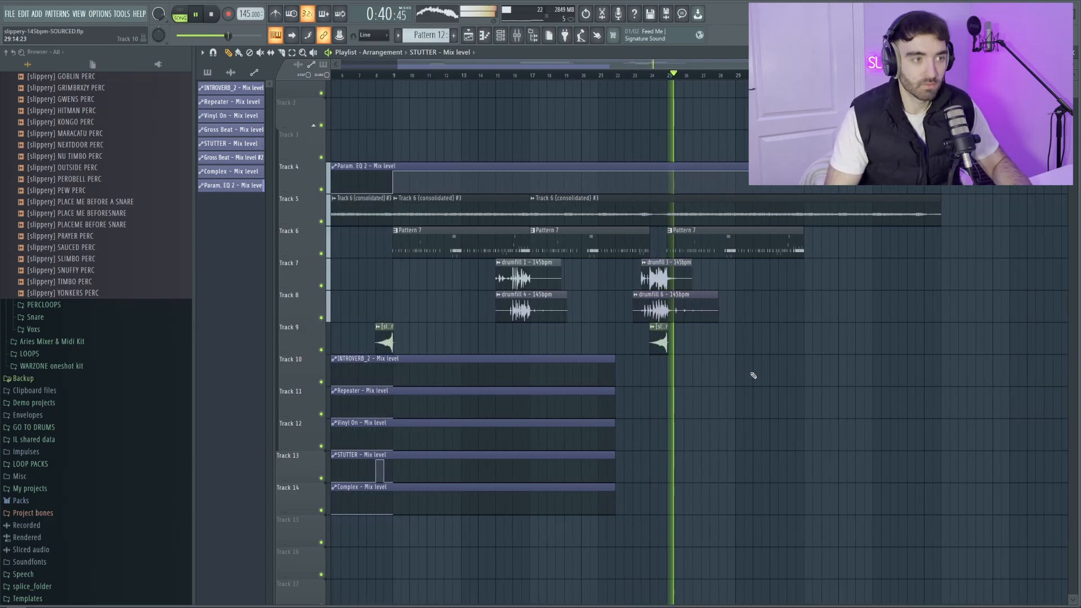